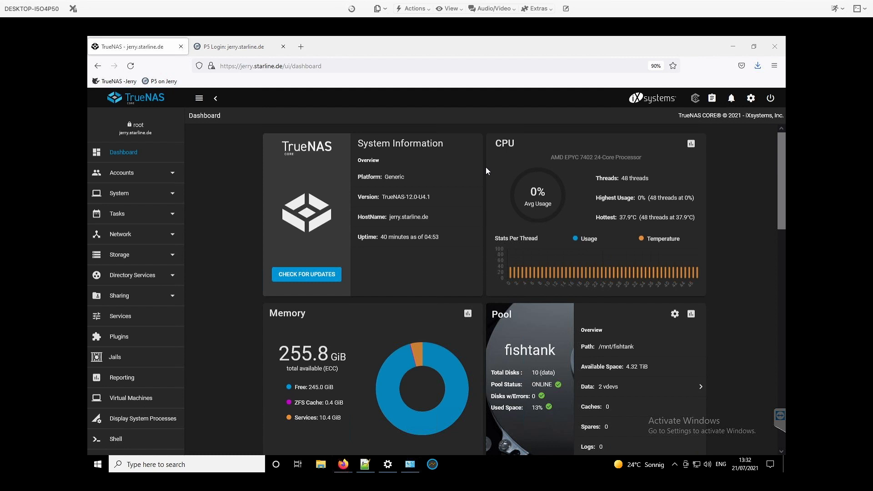
Examine the dashboard's system overview and the entries available under Accounts.
{"action": "scroll", "coordinate": [486, 168], "scroll_direction": "down", "scroll_amount": 1}
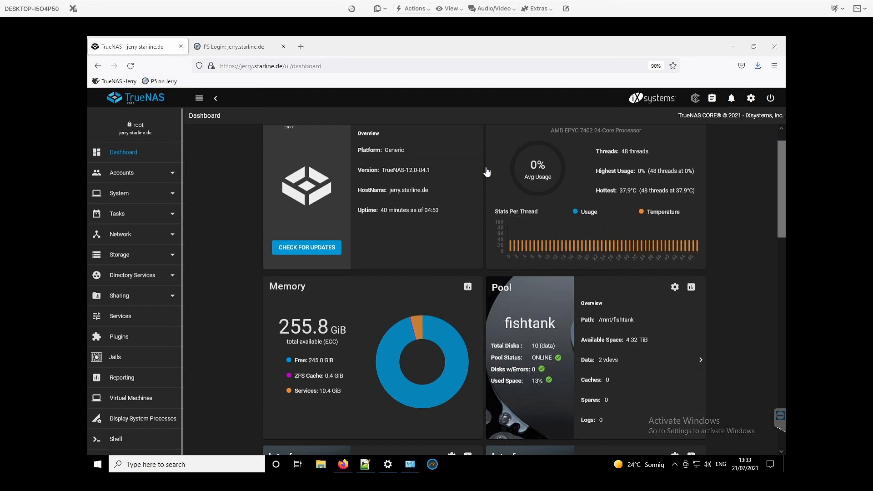
{"action": "left_click", "coordinate": [121, 173]}
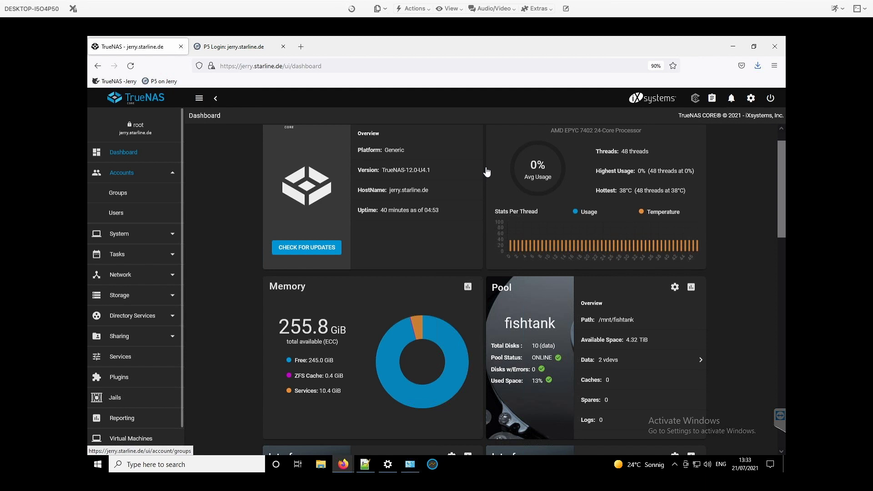
{"action": "left_click", "coordinate": [122, 173]}
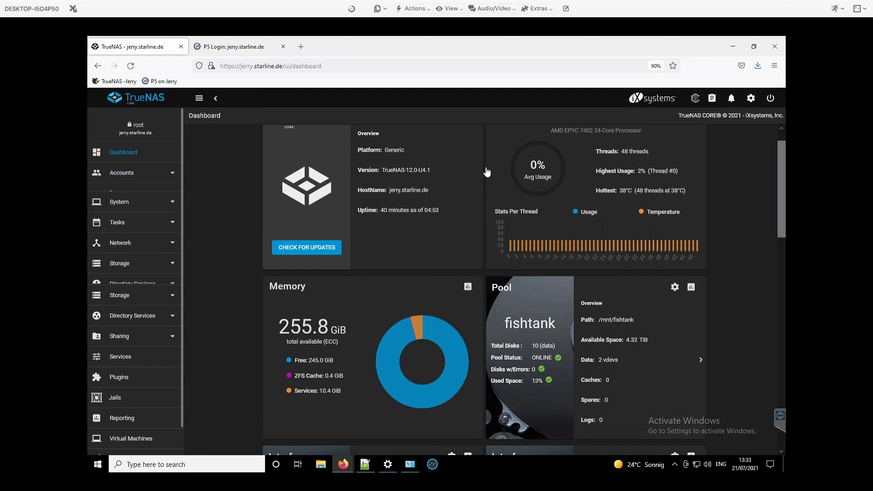
{"action": "left_click", "coordinate": [121, 173]}
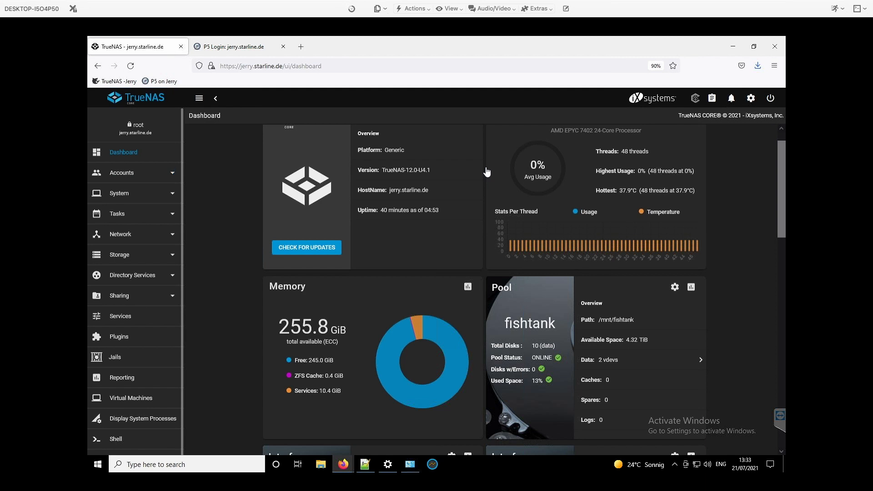
Review the System pages for general settings, NTP servers, updates and two-factor authentication.
{"action": "left_click", "coordinate": [136, 194]}
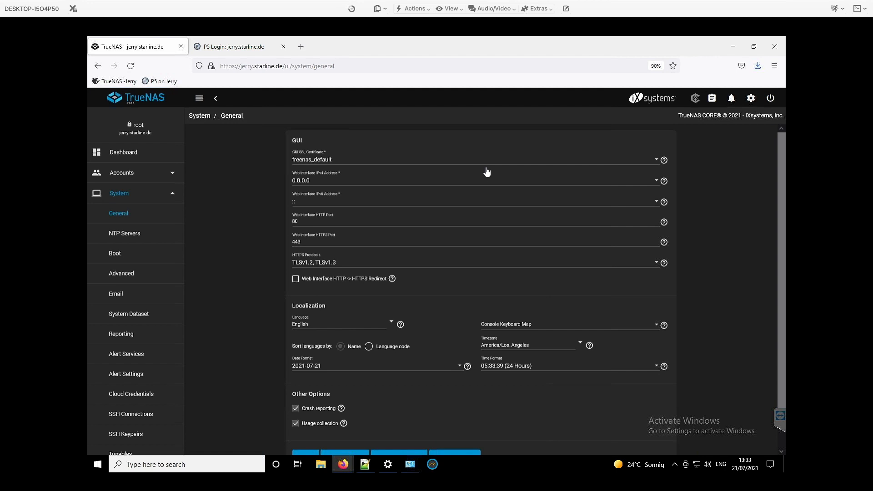
{"action": "scroll", "coordinate": [486, 170], "scroll_direction": "down", "scroll_amount": 1}
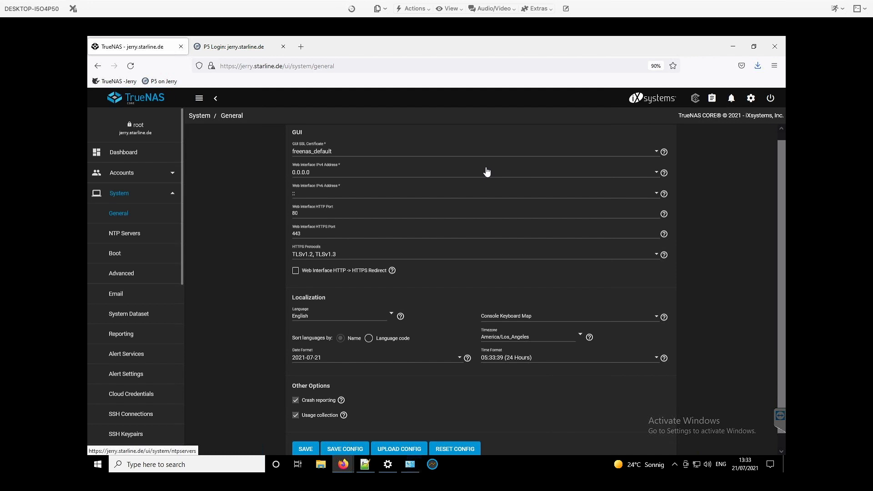
{"action": "left_click", "coordinate": [125, 233]}
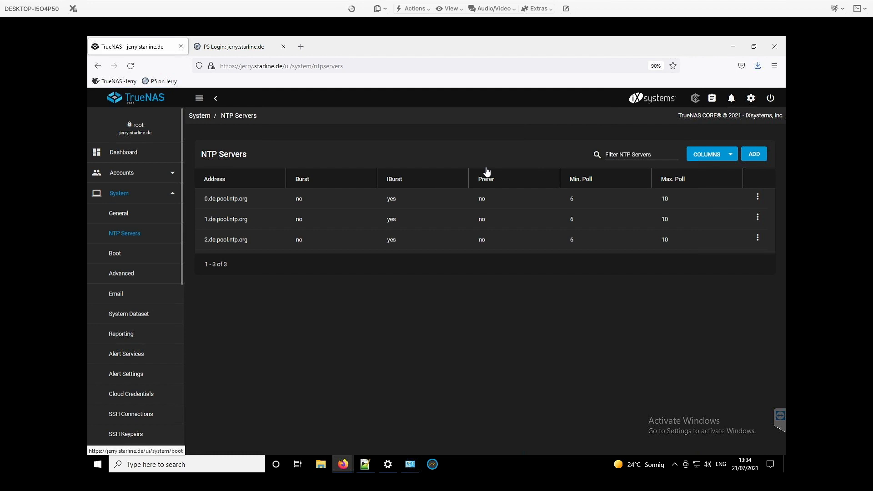
{"action": "scroll", "coordinate": [129, 316], "scroll_direction": "down", "scroll_amount": 3}
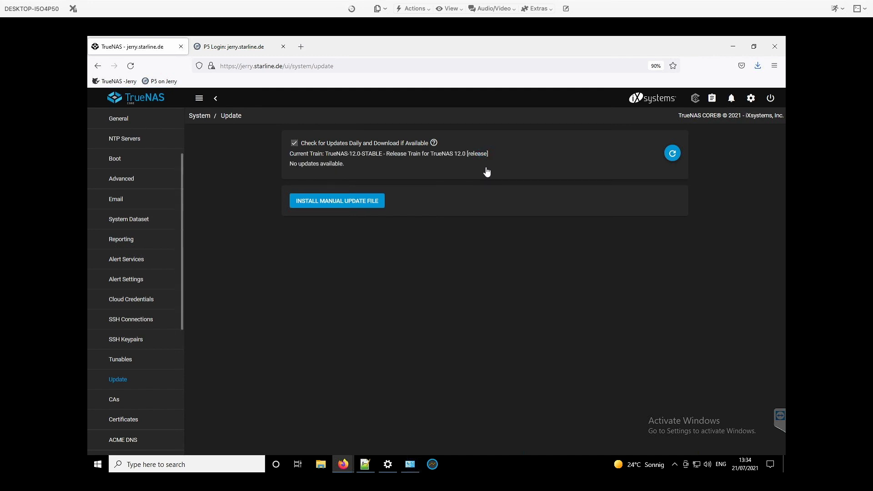
{"action": "scroll", "coordinate": [120, 376], "scroll_direction": "down", "scroll_amount": 5}
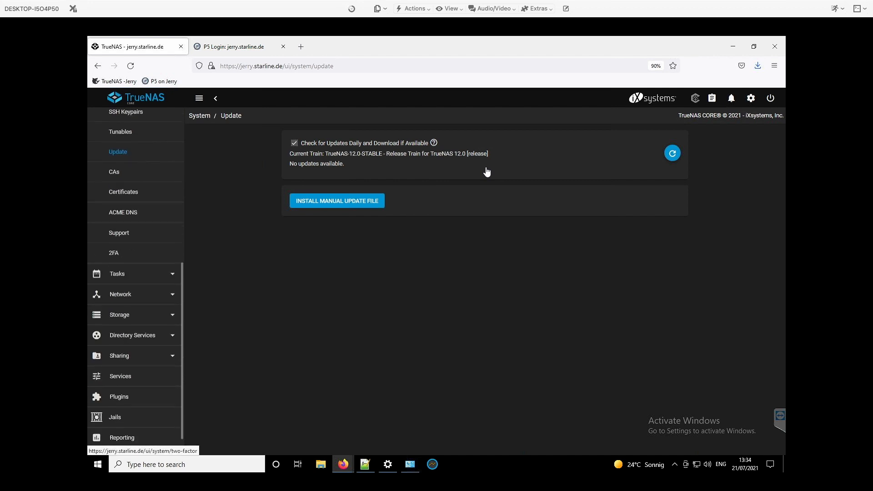
{"action": "left_click", "coordinate": [114, 253]}
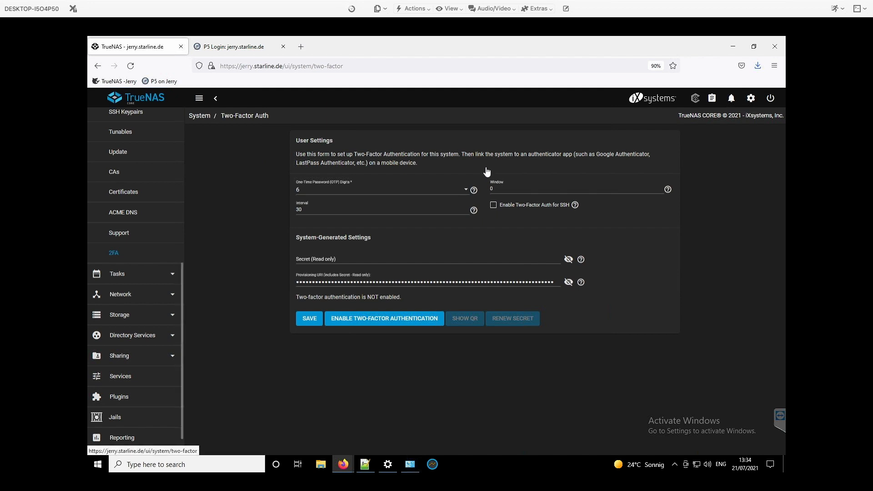
Review the replication tasks and scrub tasks, declining the browser's offer to save a password.
{"action": "scroll", "coordinate": [137, 195], "scroll_direction": "up", "scroll_amount": 2}
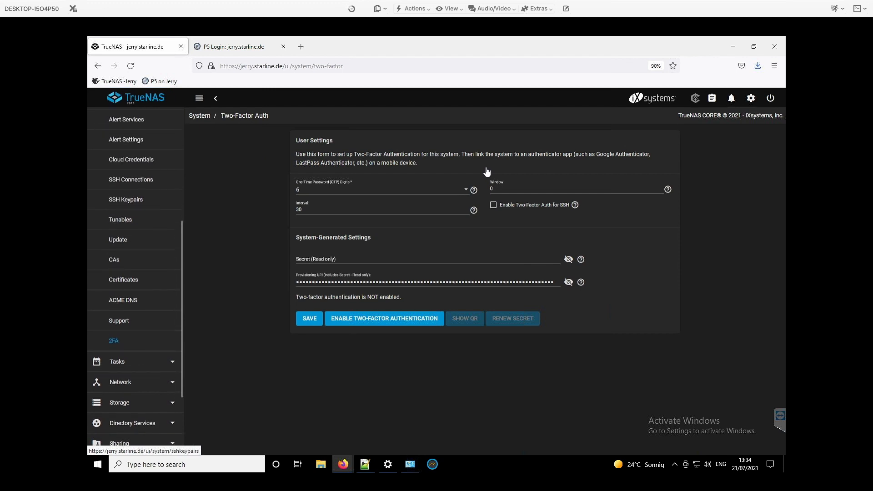
{"action": "scroll", "coordinate": [137, 273], "scroll_direction": "up", "scroll_amount": 5}
{"action": "left_click", "coordinate": [136, 193]}
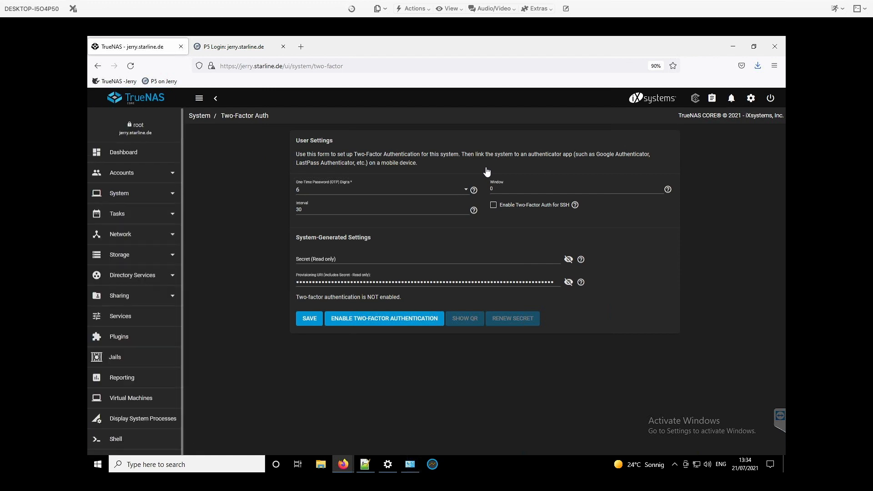
{"action": "left_click", "coordinate": [132, 214]}
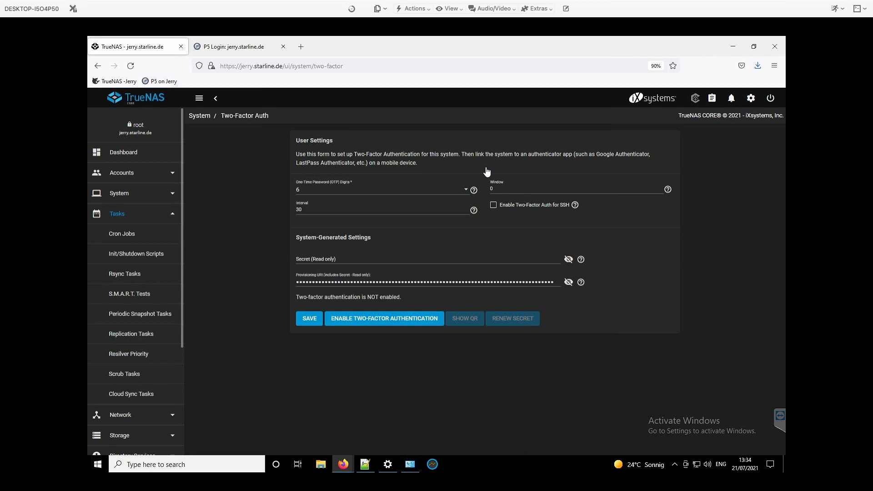
{"action": "scroll", "coordinate": [132, 319], "scroll_direction": "down", "scroll_amount": 1}
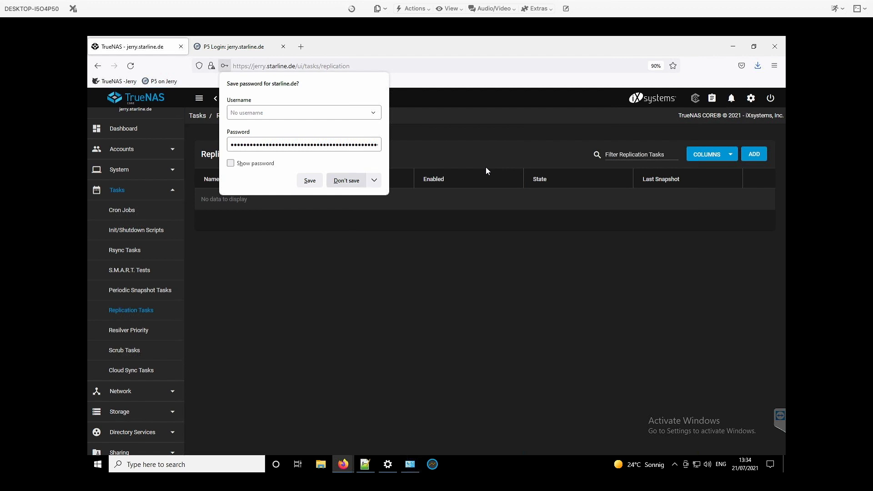
{"action": "left_click", "coordinate": [347, 180]}
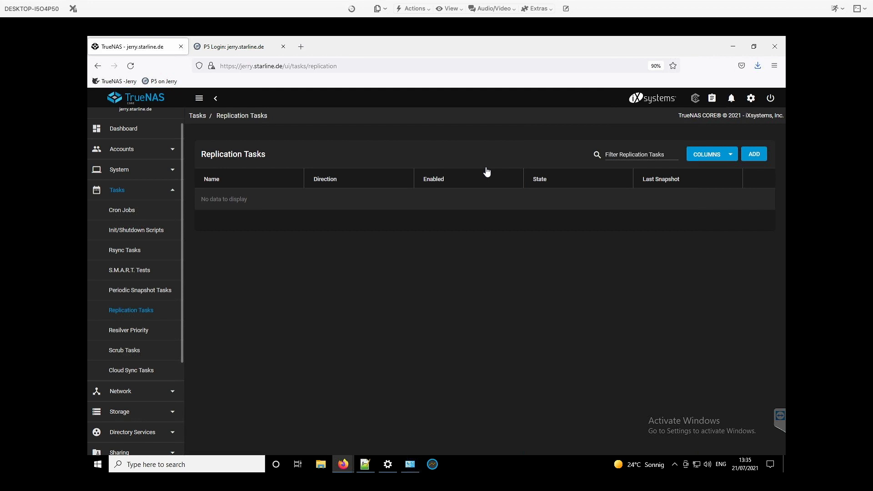
{"action": "scroll", "coordinate": [132, 310], "scroll_direction": "down", "scroll_amount": 1}
{"action": "left_click", "coordinate": [124, 329]}
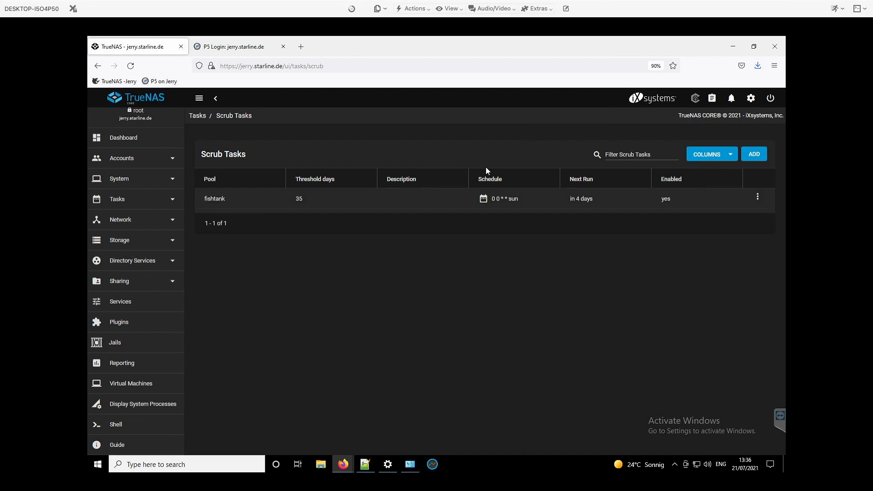
Review the storage pools, the fishtank dataset actions, VMware snapshots and disk import, plus the directory service options.
{"action": "left_click", "coordinate": [118, 240]}
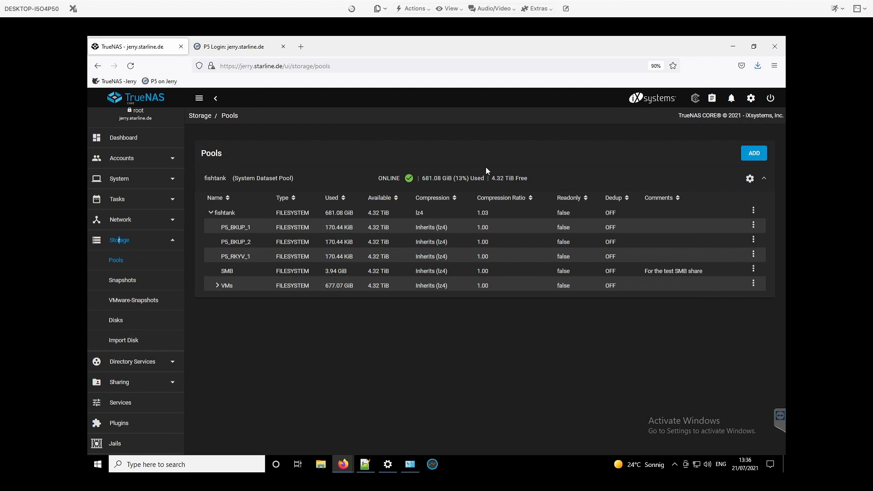
{"action": "left_click", "coordinate": [754, 210]}
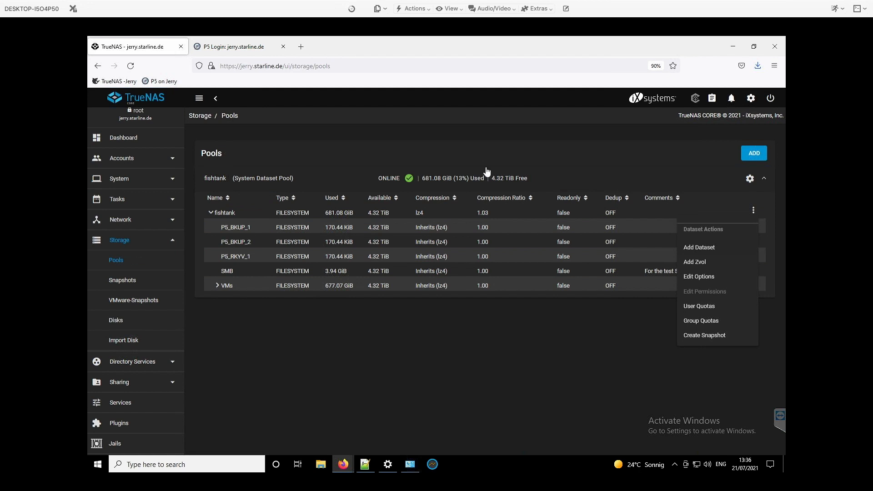
{"action": "left_click", "coordinate": [486, 171]}
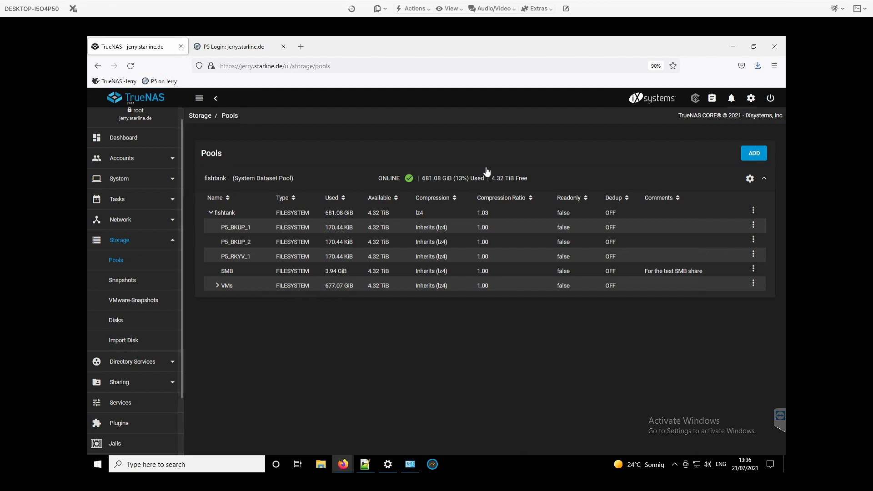
{"action": "left_click", "coordinate": [133, 300]}
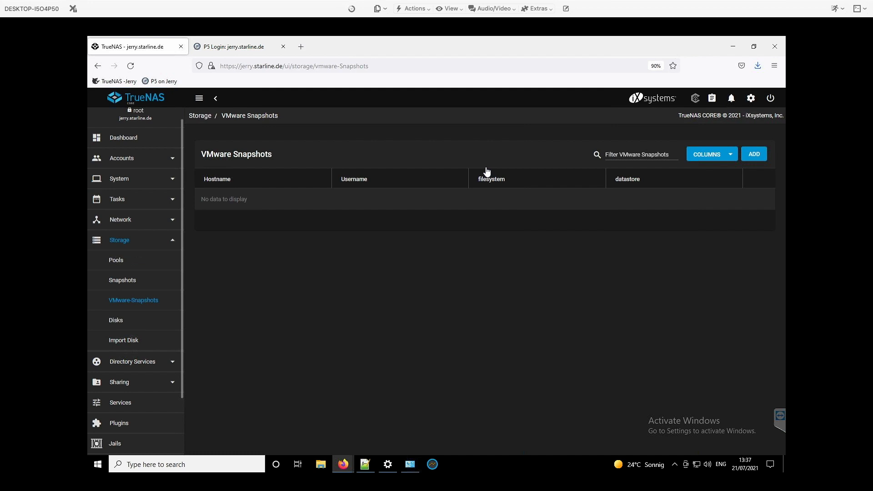
{"action": "left_click", "coordinate": [123, 340]}
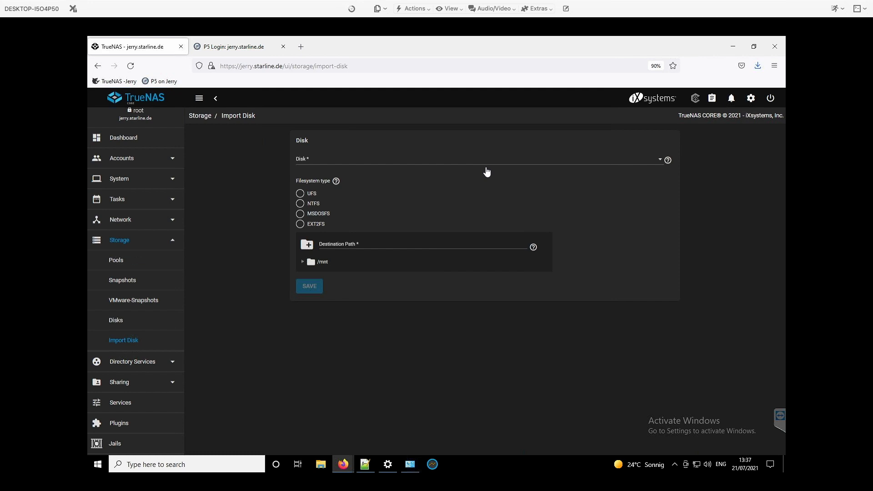
{"action": "left_click", "coordinate": [133, 362]}
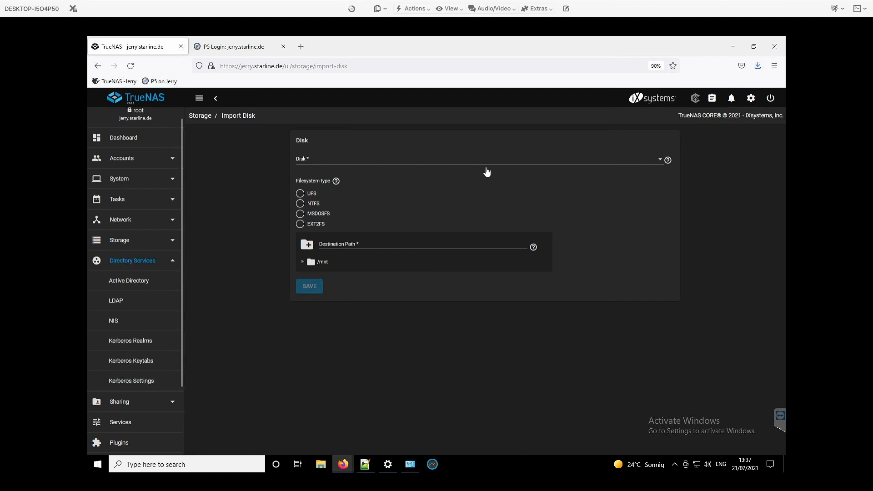
{"action": "left_click", "coordinate": [132, 260]}
Inspect the presets offered for the SMB share without saving changes, and view the list of services.
{"action": "left_click", "coordinate": [119, 281]}
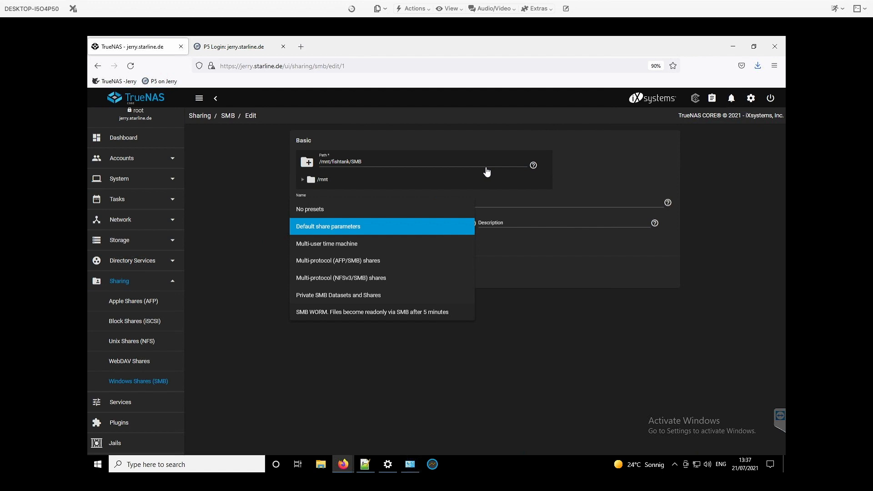
{"action": "left_click", "coordinate": [12, 41]}
{"action": "left_click", "coordinate": [338, 273]}
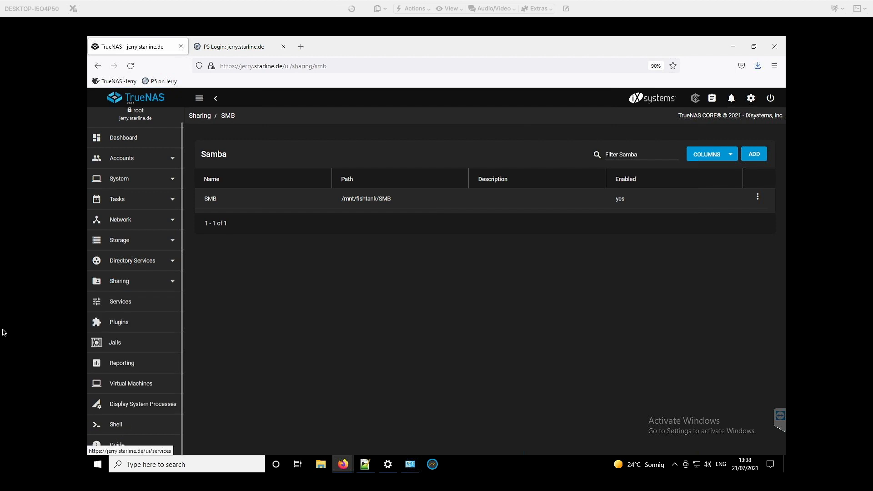
{"action": "left_click", "coordinate": [90, 302]}
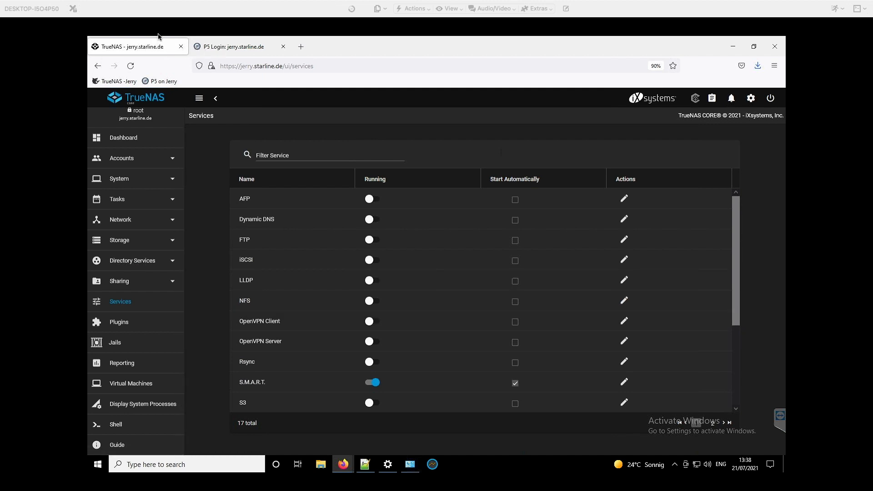
Try the virtual machine wizard with Linux as the guest operating system and cancel it.
{"action": "left_click", "coordinate": [130, 384]}
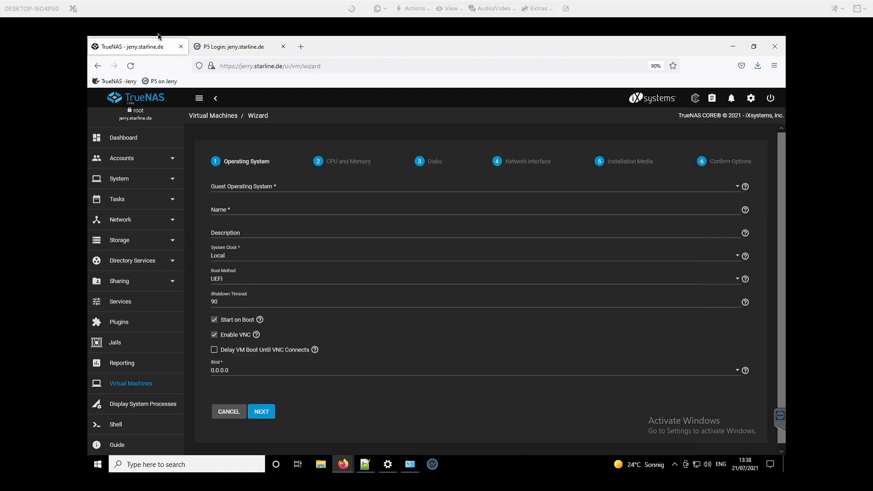
{"action": "key", "text": "space"}
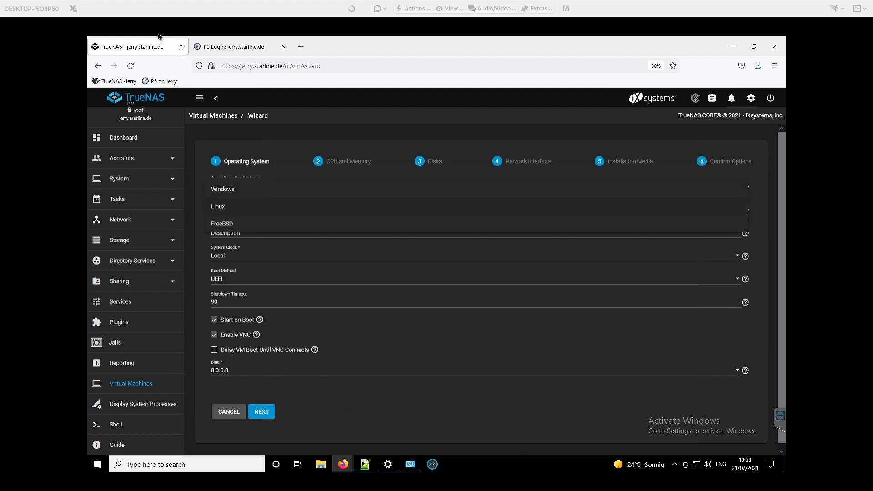
{"action": "key", "text": "Down"}
{"action": "key", "text": "Return"}
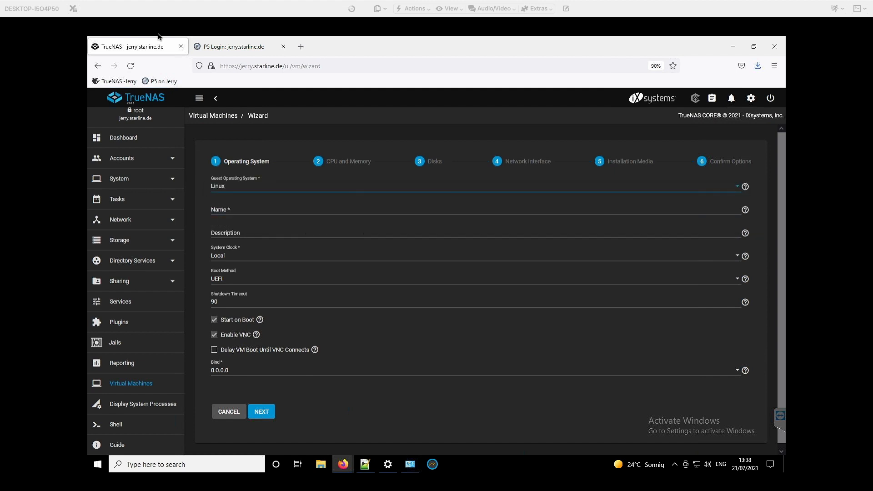
{"action": "key", "text": "Tab"}
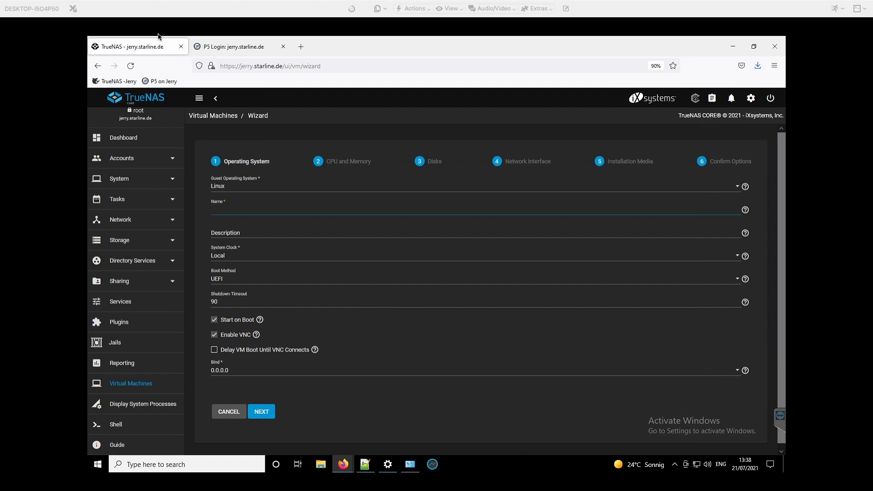
{"action": "type", "text": "X"}
{"action": "left_click", "coordinate": [226, 411]}
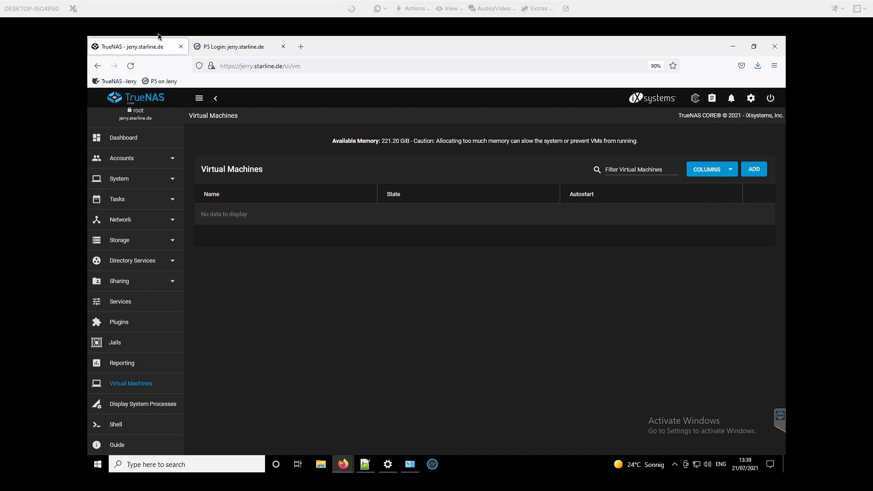
Examine the status of the fishtank pool, including its RAIDZ2 vdevs and member disks.
{"action": "left_click", "coordinate": [119, 240]}
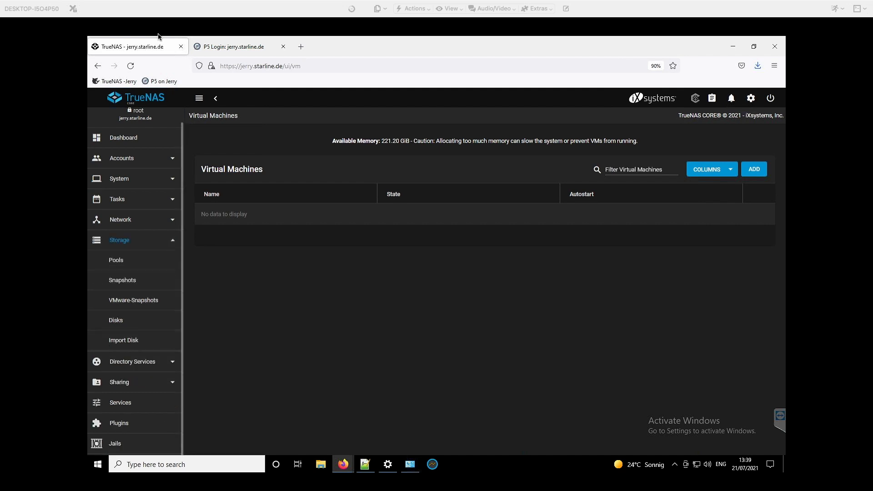
{"action": "left_click", "coordinate": [117, 260]}
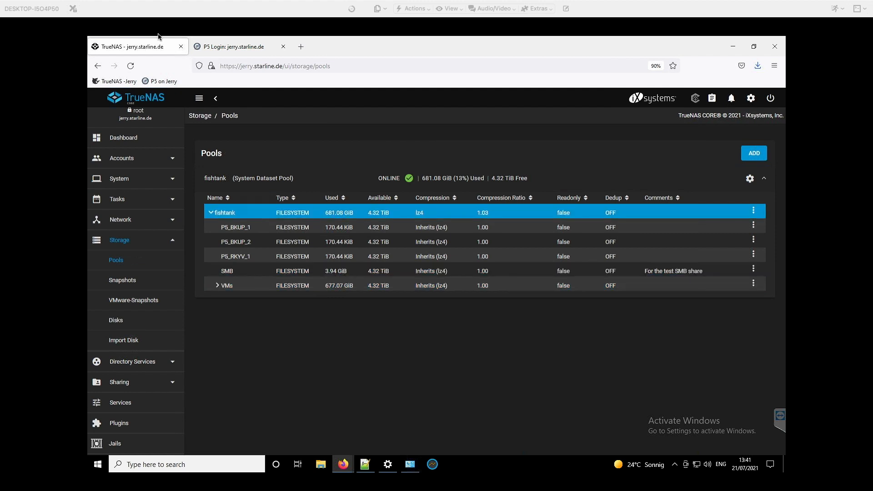
{"action": "left_click", "coordinate": [750, 178]}
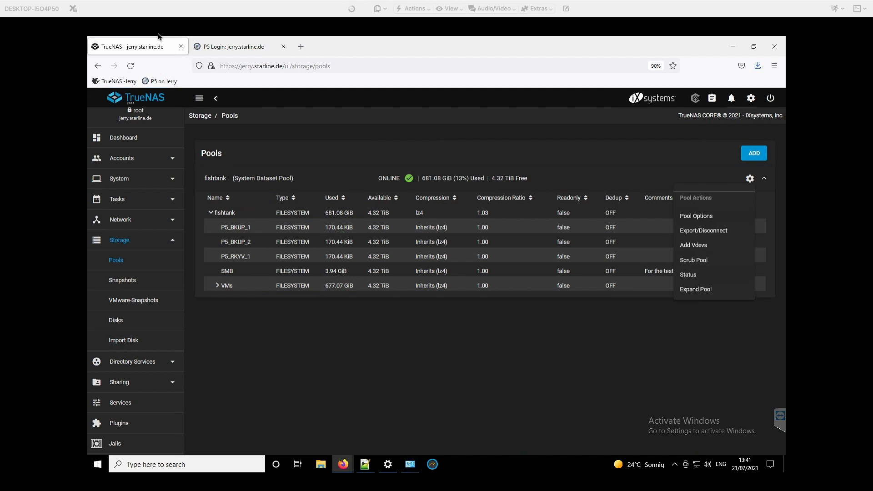
{"action": "left_click", "coordinate": [688, 275]}
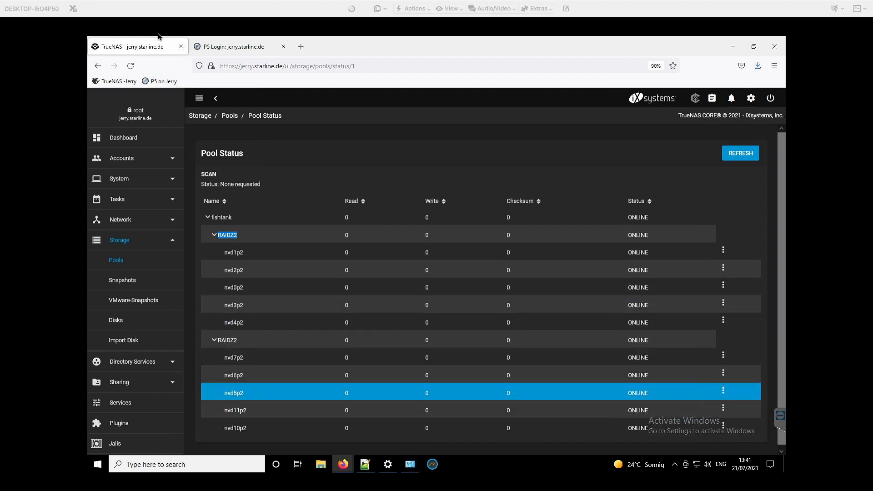
{"action": "scroll", "coordinate": [481, 374], "scroll_direction": "down", "scroll_amount": 1}
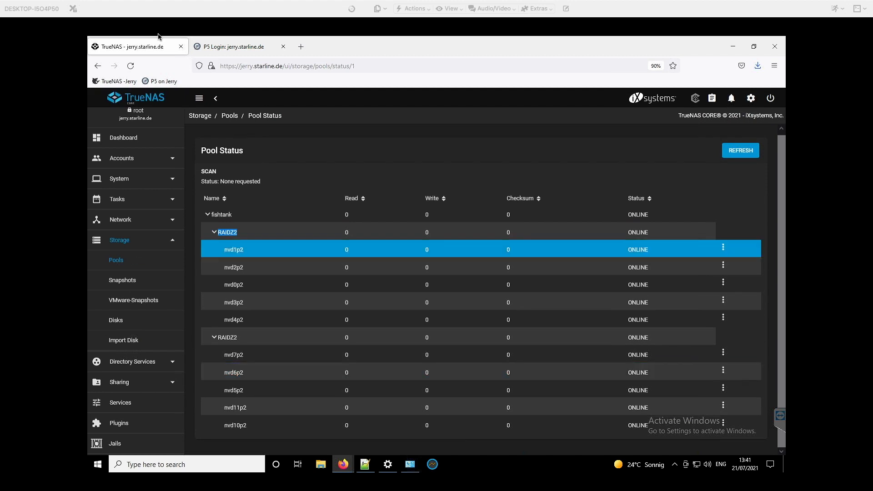
Review the fishtank pool's datasets in the TrueNAS pool list.
{"action": "left_click", "coordinate": [116, 260]}
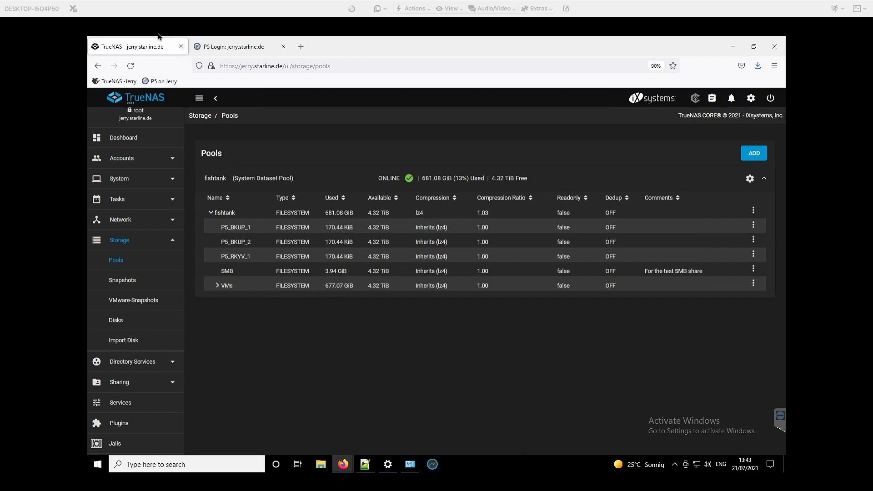
{"action": "left_click", "coordinate": [229, 49]}
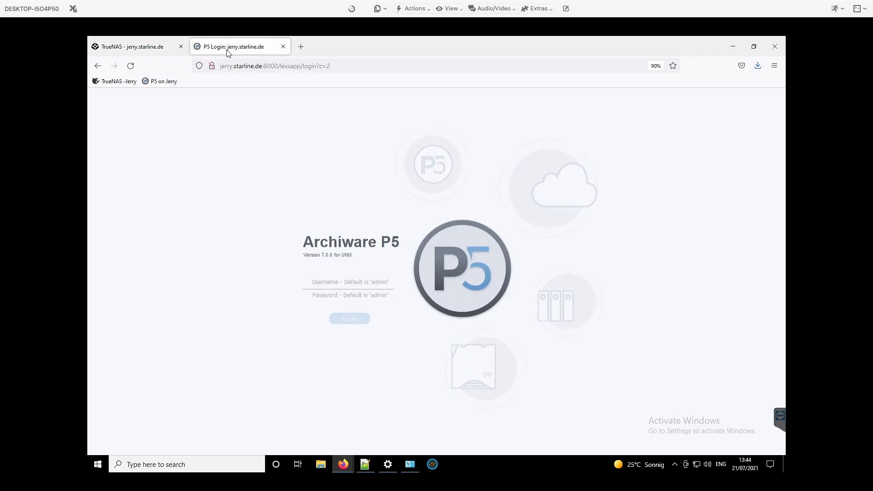
{"action": "left_click", "coordinate": [144, 49]}
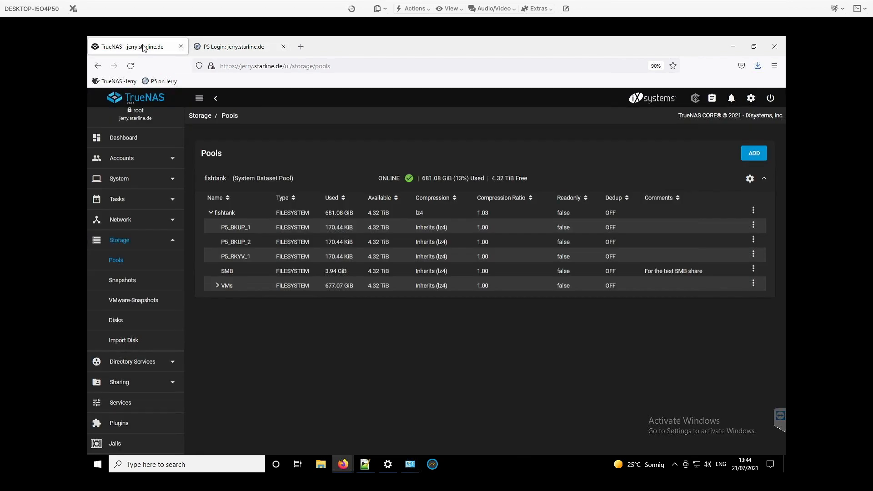
Switch to the Archiware P5 login page, reload it and log in with the admin username and its password.
{"action": "left_click", "coordinate": [242, 50]}
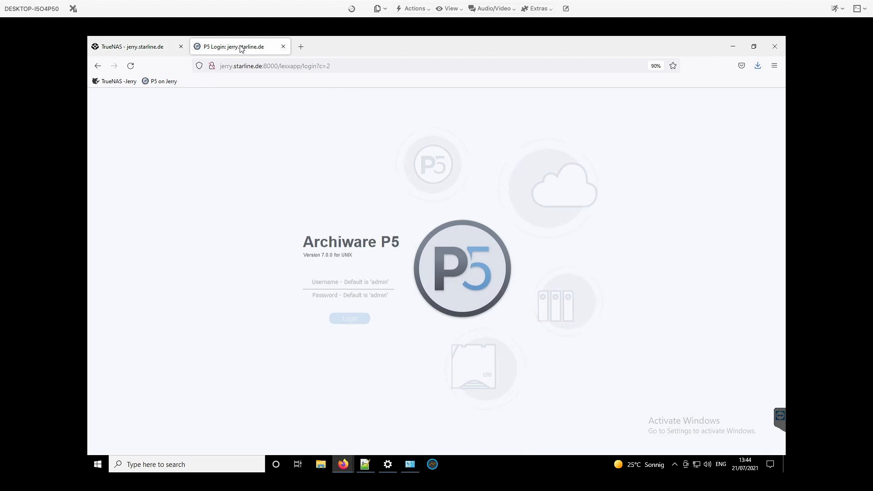
{"action": "left_click", "coordinate": [131, 66]}
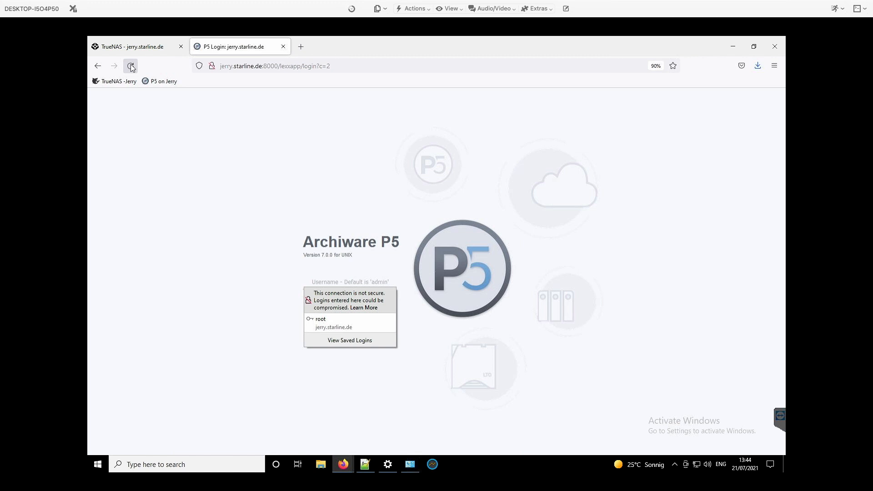
{"action": "type", "text": "admin"}
{"action": "key", "text": "Tab"}
{"action": "type", "text": "admin"}
{"action": "key", "text": "Return"}
{"action": "key", "text": "Return"}
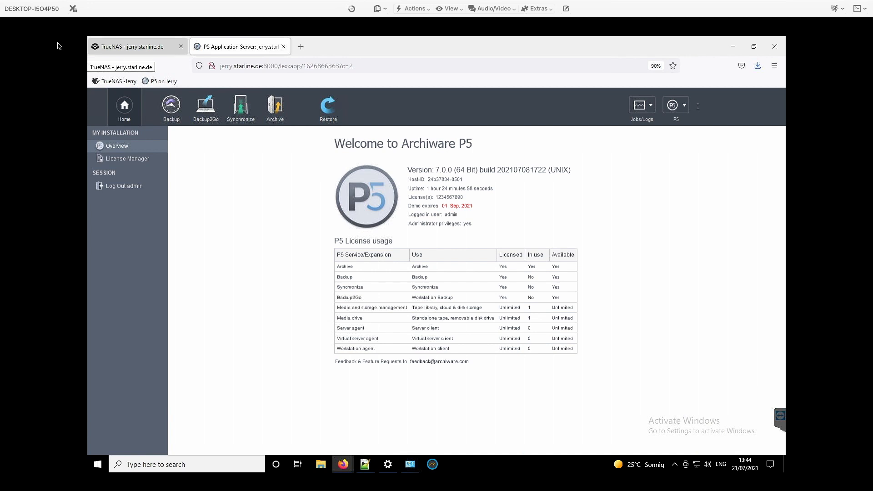
Look through the Backup, Synchronize, Archive and Restore sections of Archiware P5.
{"action": "left_click", "coordinate": [169, 108]}
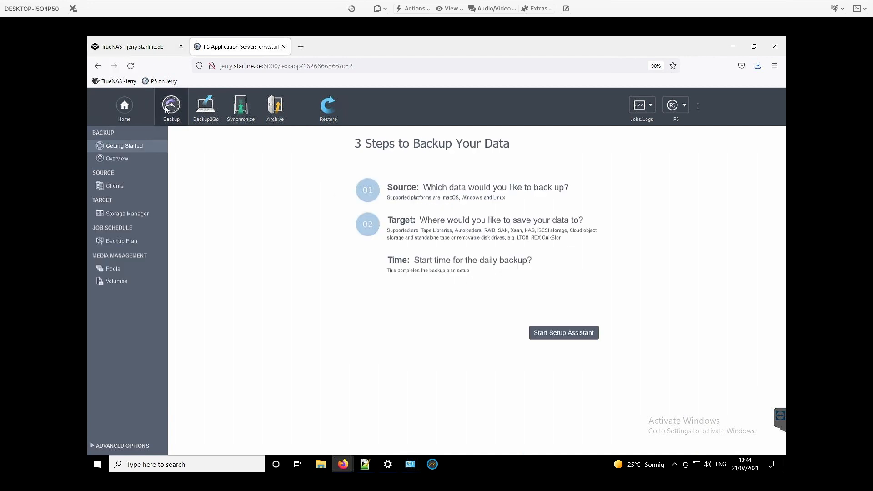
{"action": "left_click", "coordinate": [240, 110]}
{"action": "left_click", "coordinate": [280, 113]}
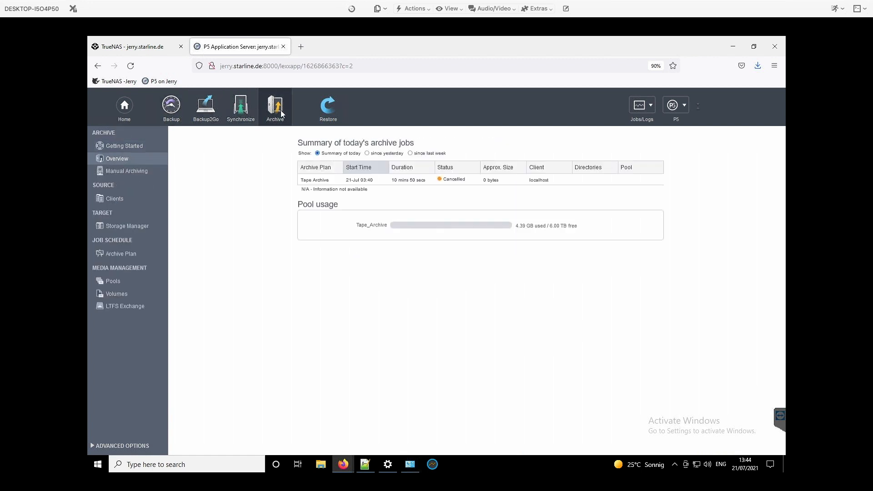
{"action": "left_click", "coordinate": [331, 112]}
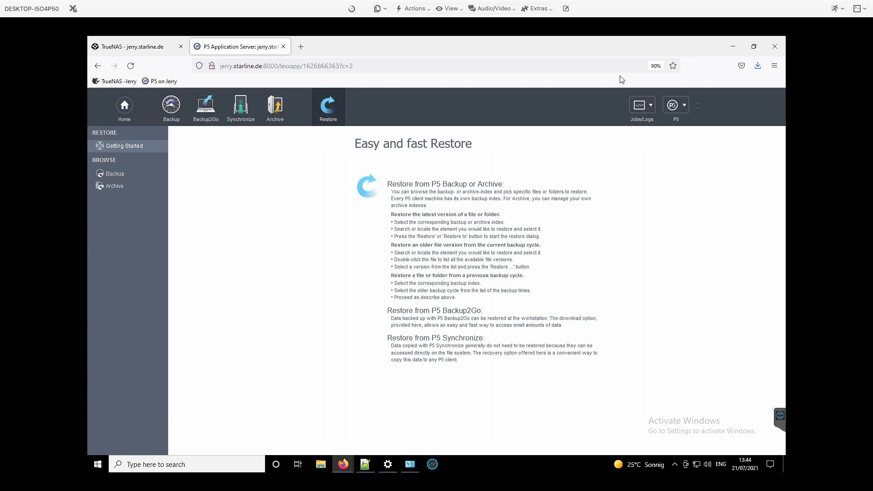
Inspect the Job Monitor's running and finished jobs, close it, and view the P5 help and administration commands.
{"action": "left_click", "coordinate": [649, 105]}
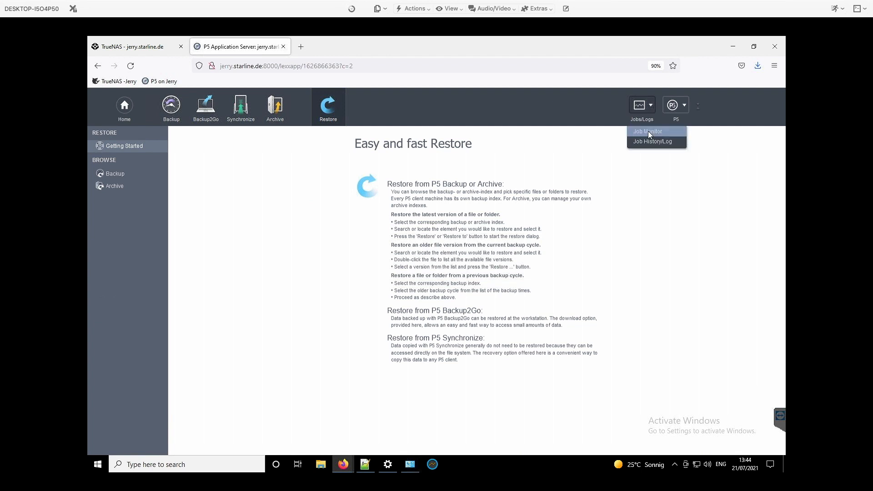
{"action": "left_click", "coordinate": [648, 131]}
{"action": "left_click_drag", "start_coordinate": [418, 100], "coordinate": [455, 149]}
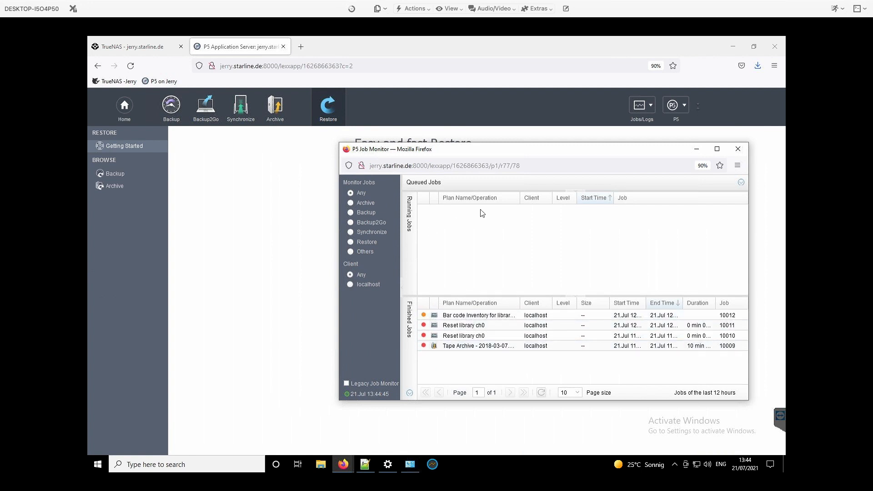
{"action": "left_click", "coordinate": [738, 149]}
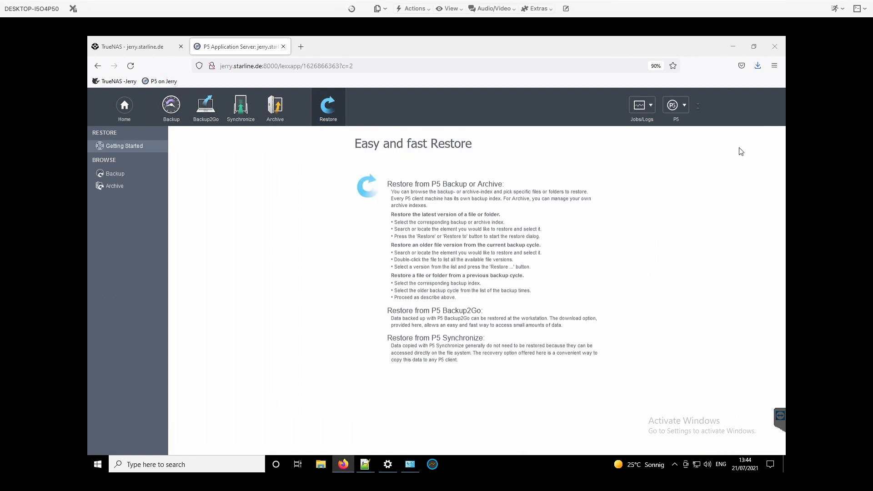
{"action": "left_click", "coordinate": [680, 105]}
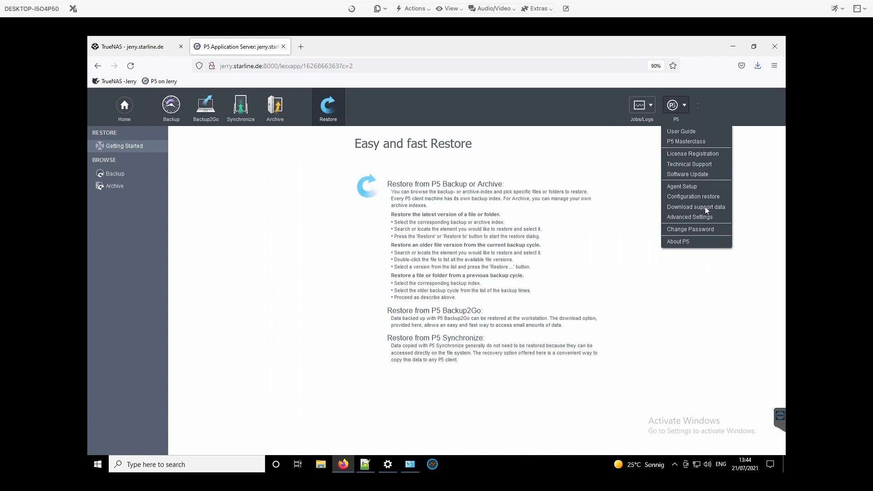
{"action": "left_click", "coordinate": [664, 256]}
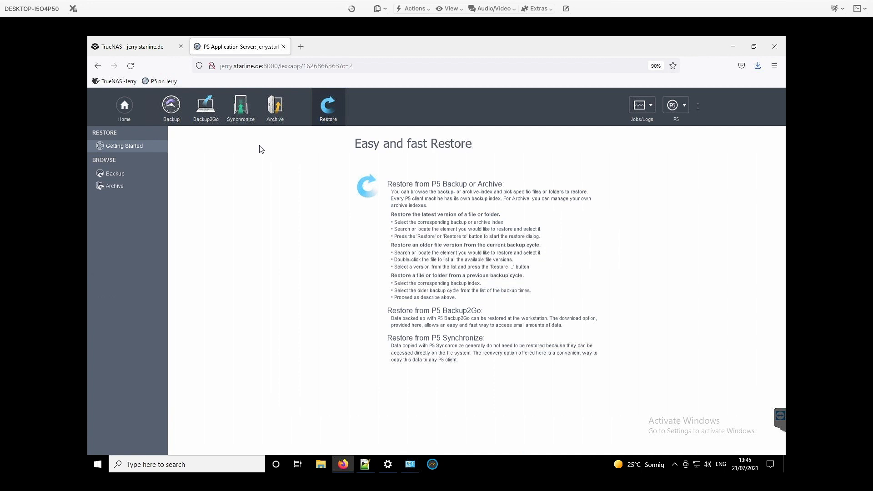
Examine the description and slot range of the BDT FlexStorII tape library in the Archive storage manager and close its configuration without changes.
{"action": "left_click", "coordinate": [278, 111]}
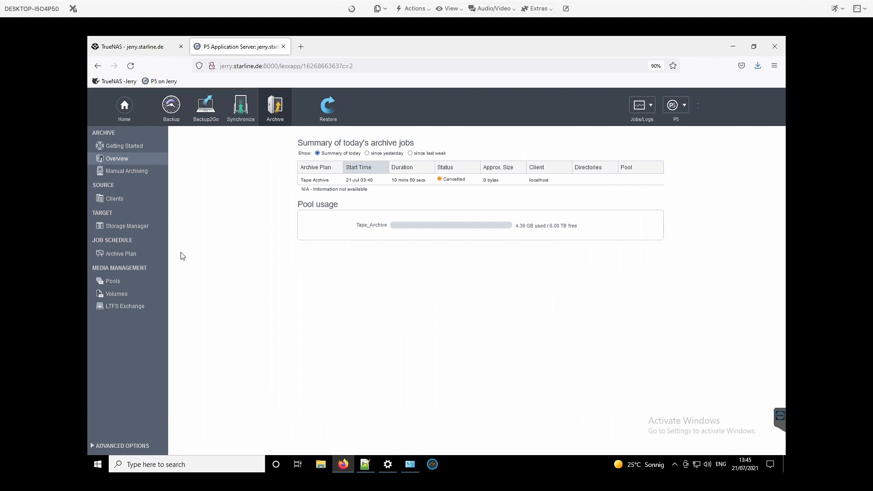
{"action": "left_click", "coordinate": [117, 229]}
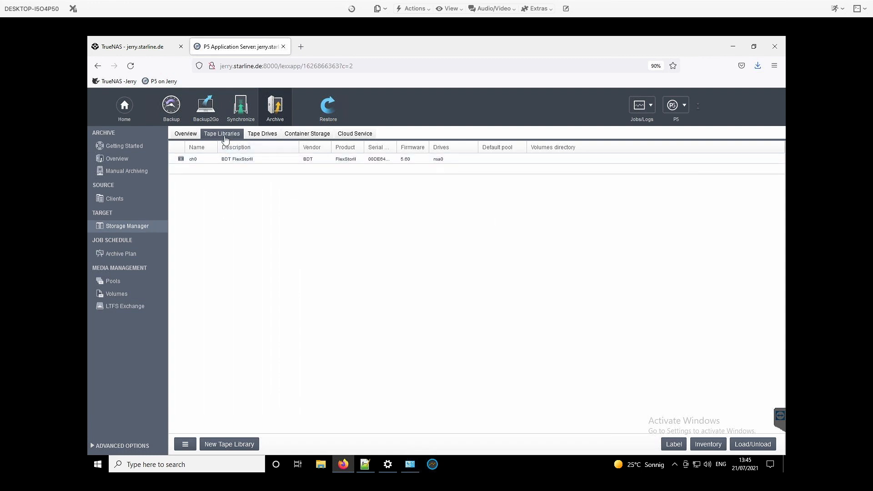
{"action": "left_click", "coordinate": [235, 163]}
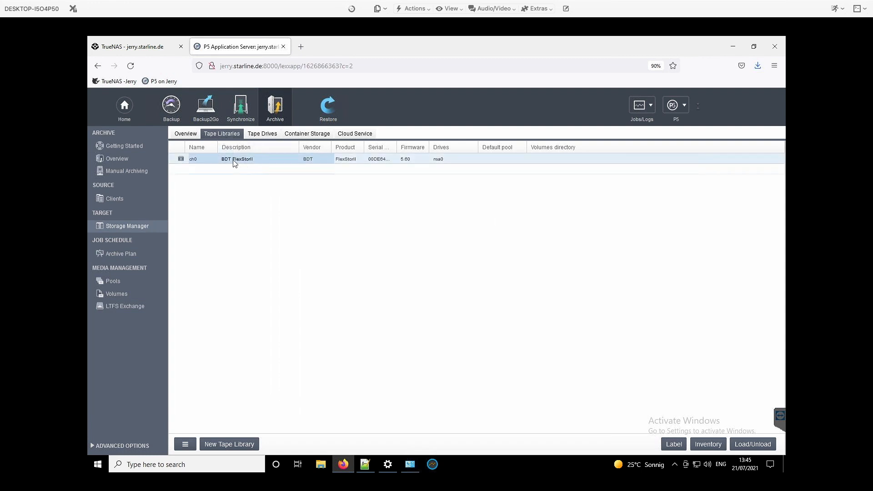
{"action": "double_click", "coordinate": [234, 163]}
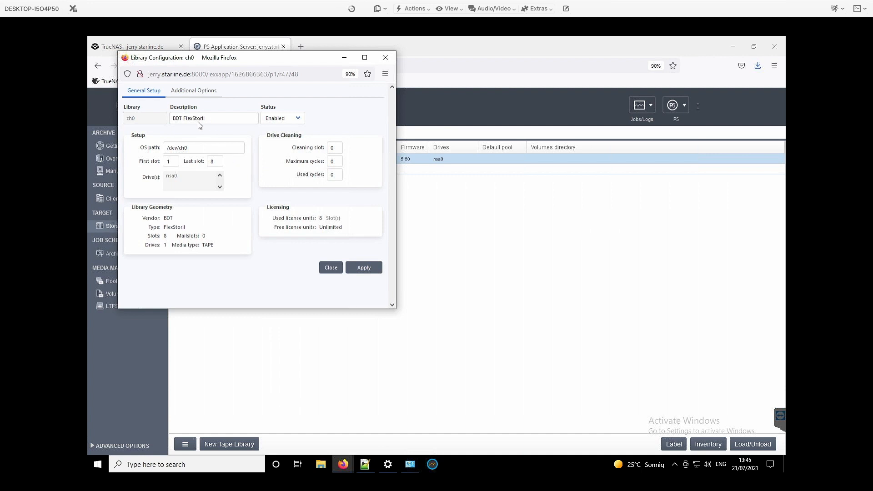
{"action": "double_click", "coordinate": [198, 119]}
{"action": "triple_click", "coordinate": [198, 119]}
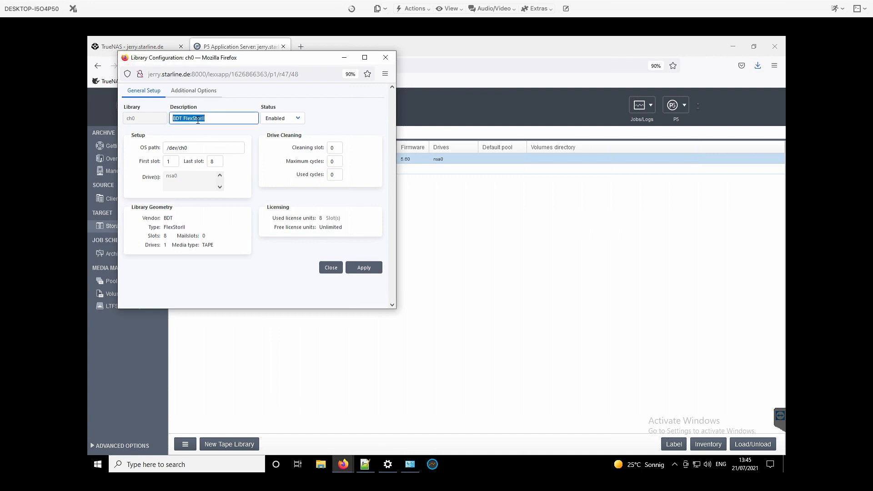
{"action": "left_click", "coordinate": [174, 163]}
{"action": "left_click", "coordinate": [214, 162]}
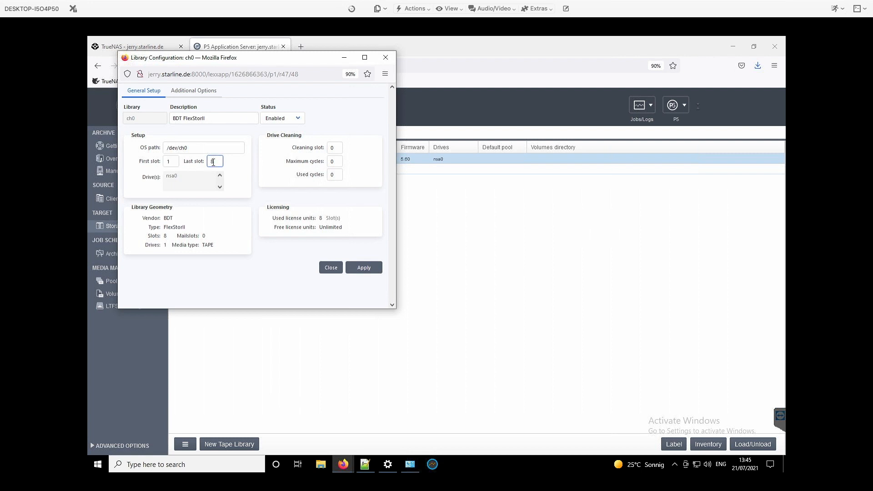
{"action": "left_click", "coordinate": [332, 269]}
Review the configured tape drives and container storage in the storage manager, and return to the tape libraries.
{"action": "left_click", "coordinate": [264, 136]}
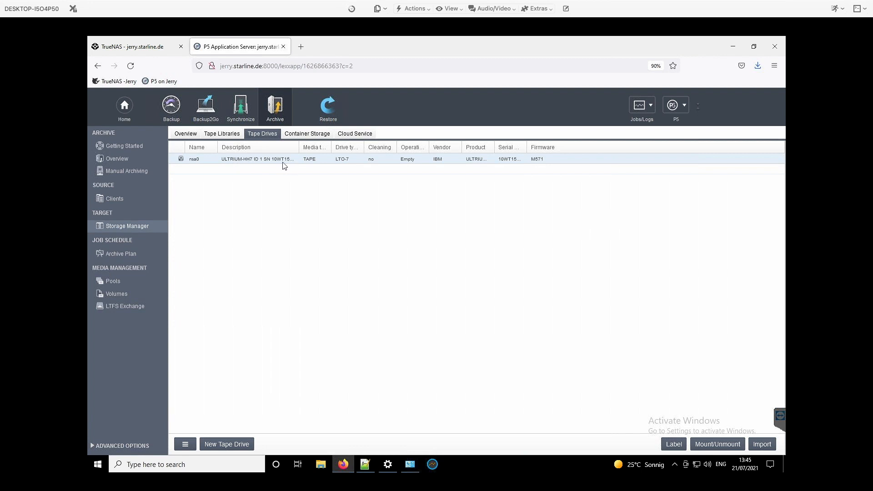
{"action": "left_click", "coordinate": [123, 226]}
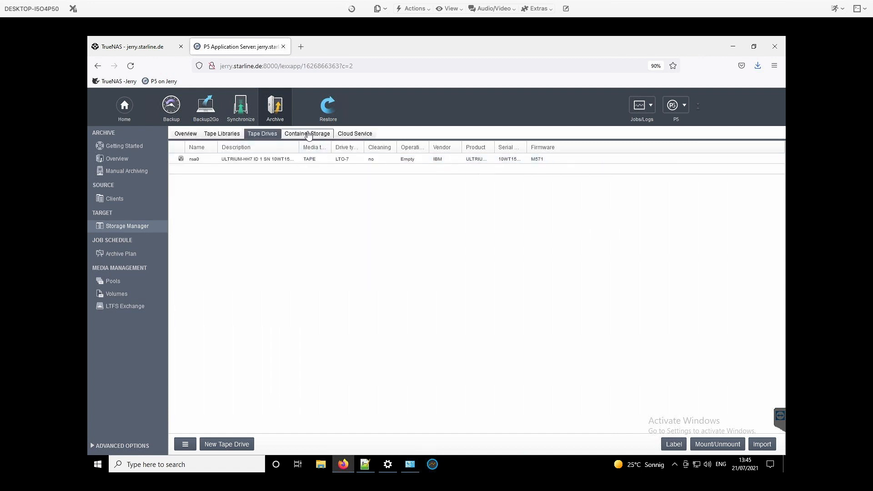
{"action": "left_click", "coordinate": [308, 135]}
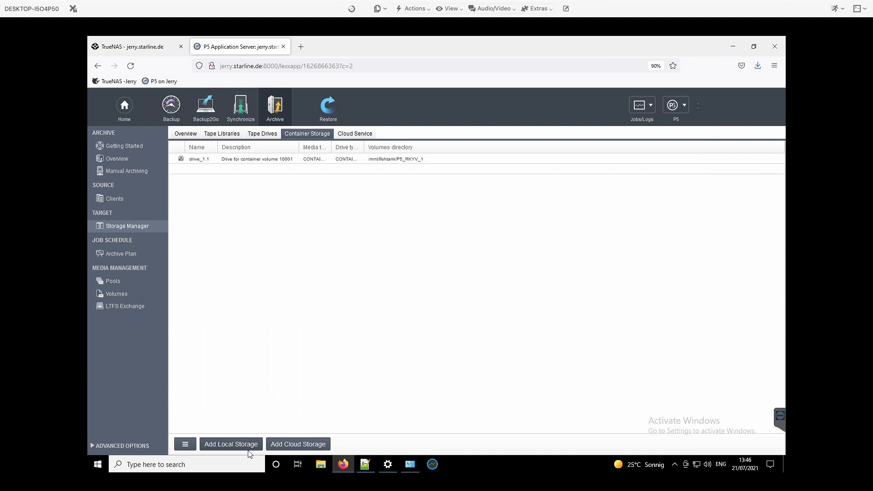
{"action": "left_click", "coordinate": [227, 135]}
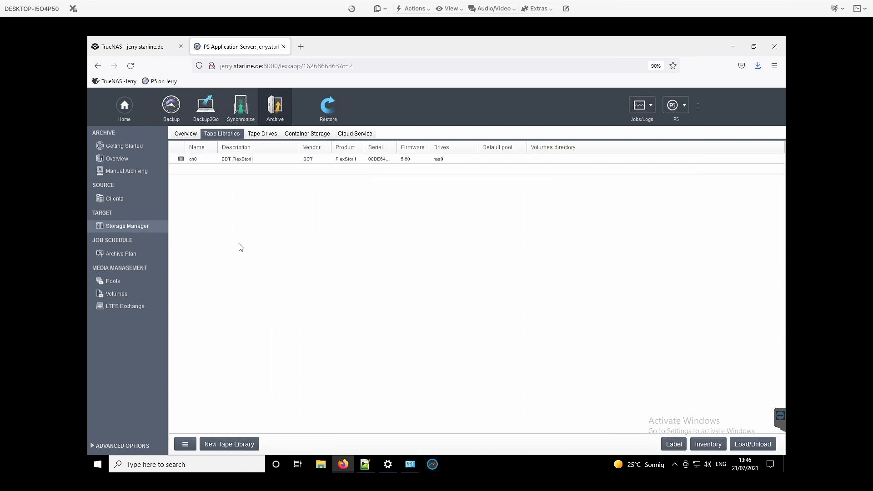
Inspect the Tape_Archive pool and the volume assigned to it.
{"action": "left_click", "coordinate": [113, 284]}
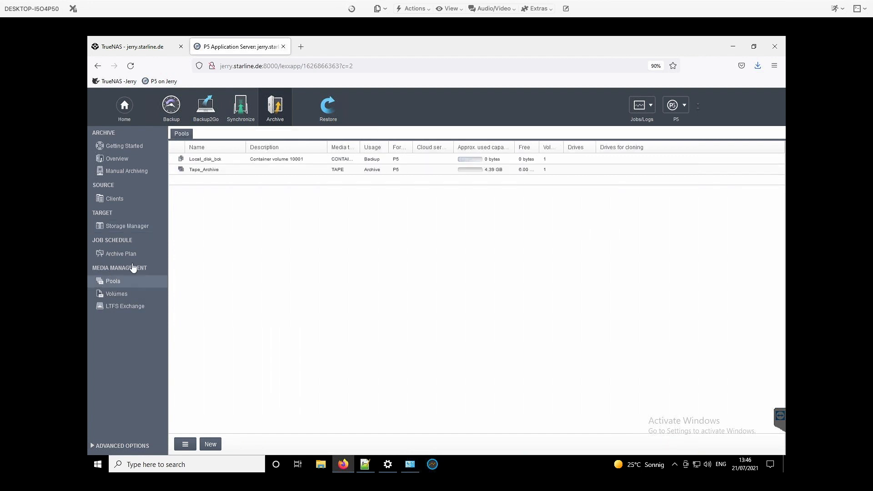
{"action": "left_click", "coordinate": [220, 172]}
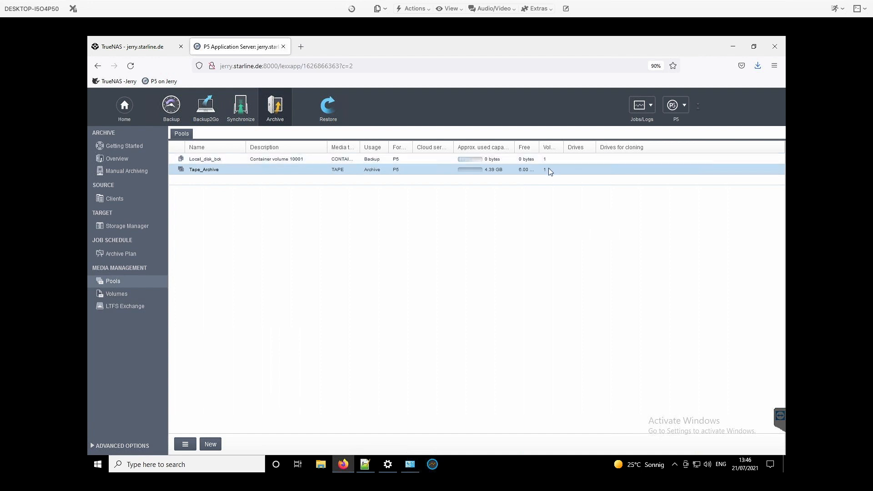
{"action": "left_click", "coordinate": [109, 295]}
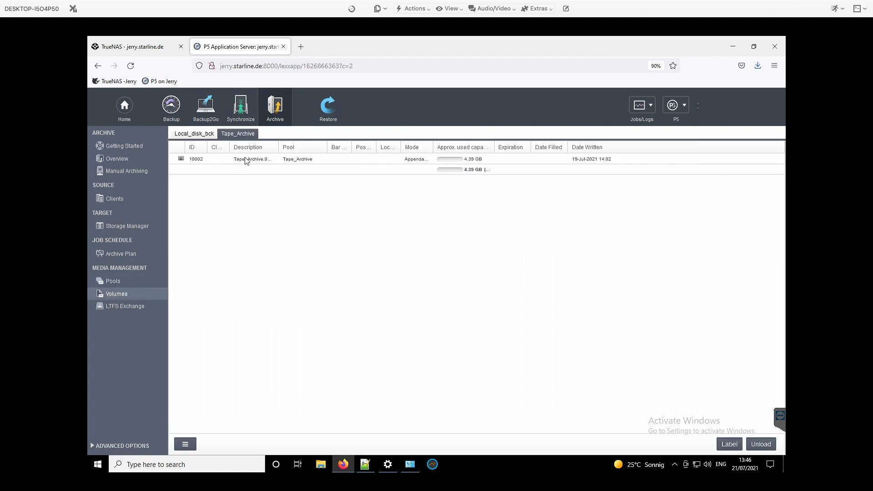
{"action": "left_click", "coordinate": [245, 160]}
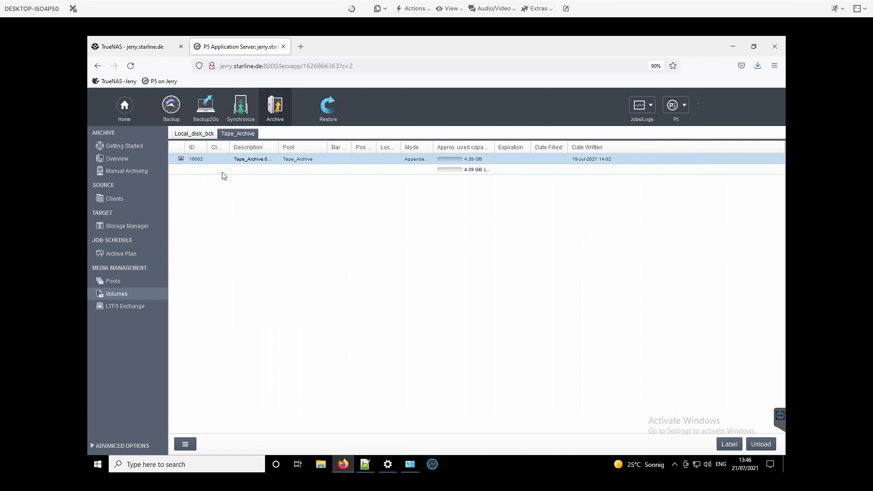
Set the Tape Archive plan's verify method to Use checksums and view the choices for deleting files after archive, leaving Do not delete.
{"action": "left_click", "coordinate": [121, 254]}
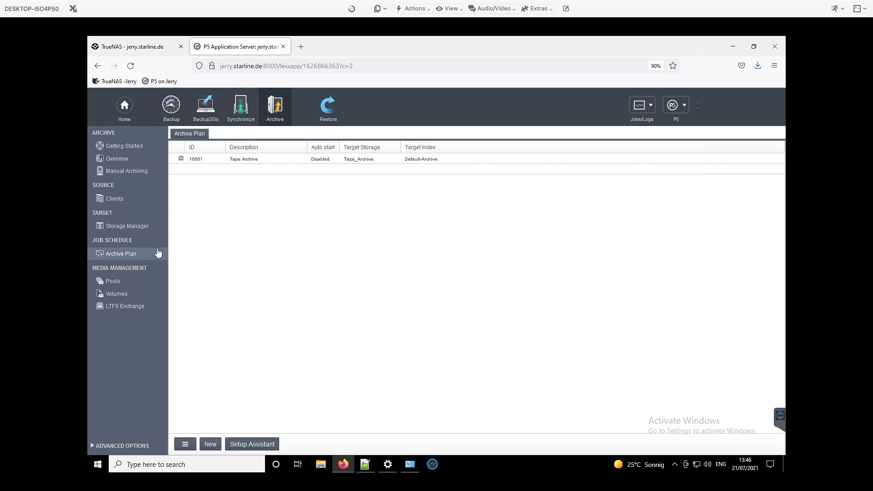
{"action": "double_click", "coordinate": [237, 160]}
{"action": "left_click_drag", "start_coordinate": [157, 58], "coordinate": [403, 64]}
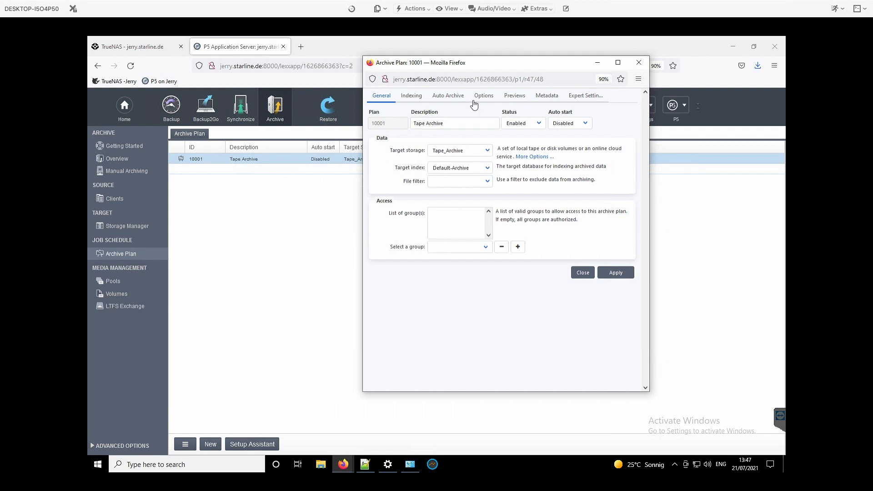
{"action": "left_click", "coordinate": [490, 98]}
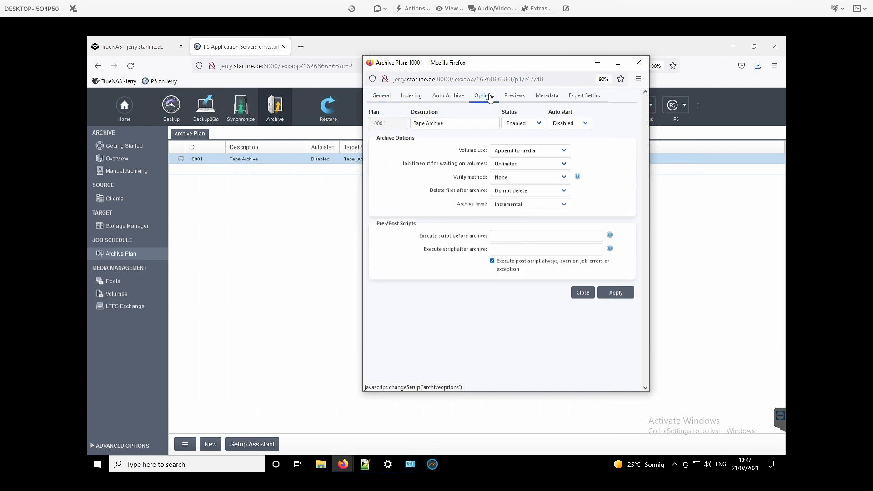
{"action": "left_click", "coordinate": [548, 177]}
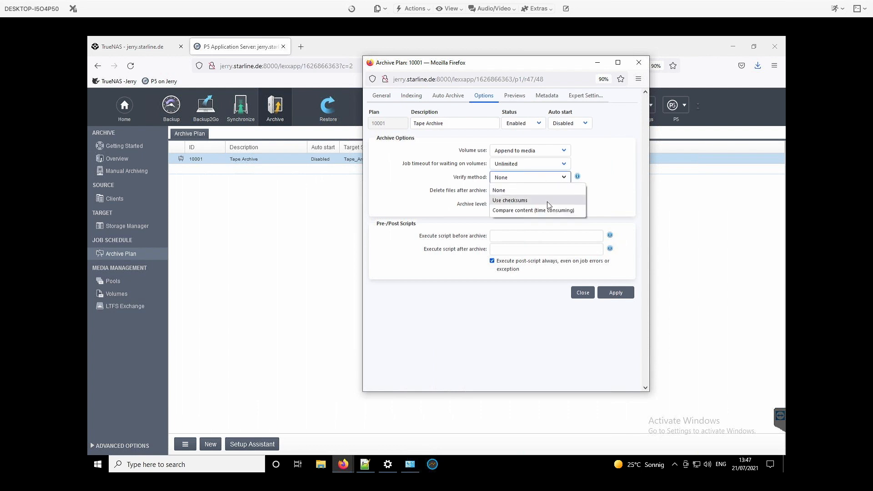
{"action": "left_click", "coordinate": [547, 201]}
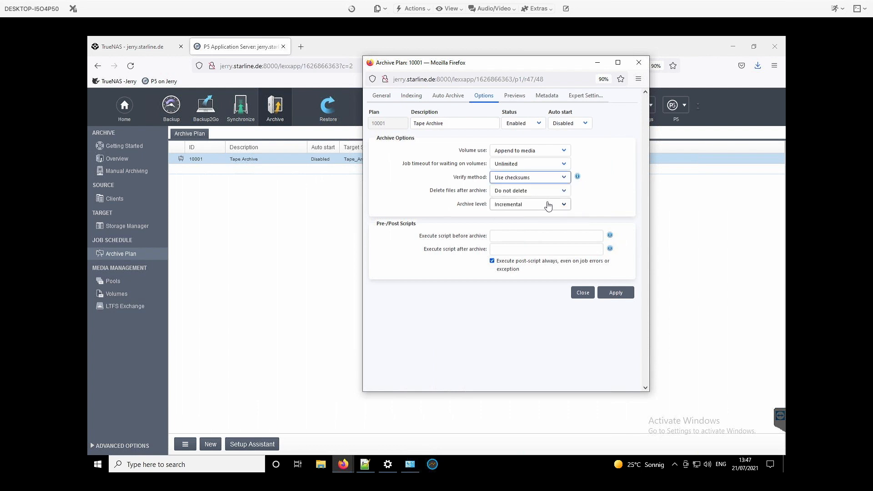
{"action": "left_click", "coordinate": [526, 193]}
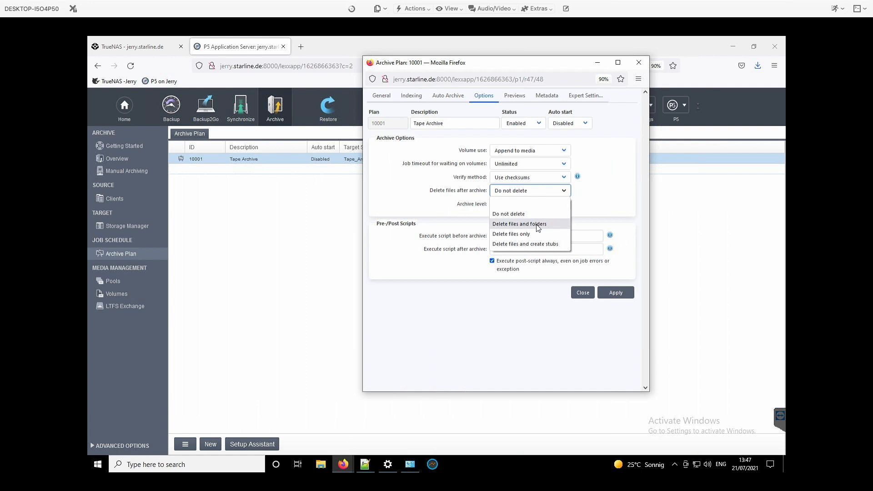
{"action": "left_click", "coordinate": [622, 189]}
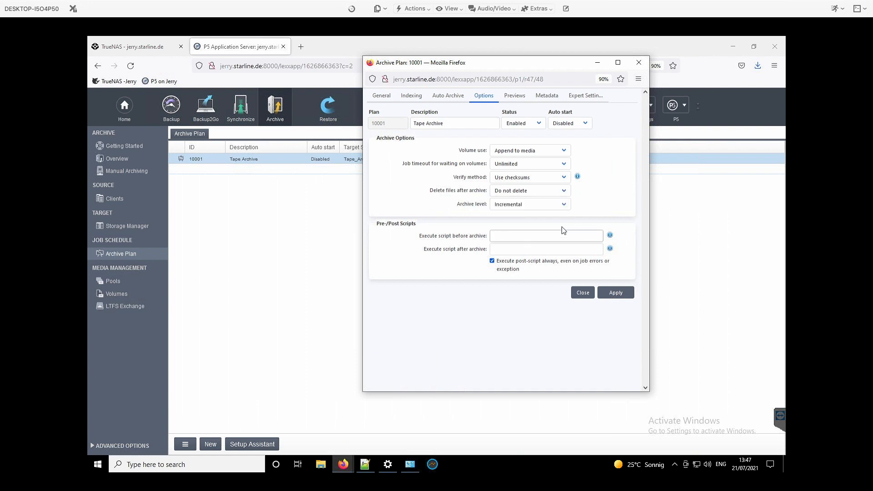
Examine the Tape Archive plan's archive level choices, preview generators and metadata import scripts, and close the plan window.
{"action": "left_click", "coordinate": [530, 209]}
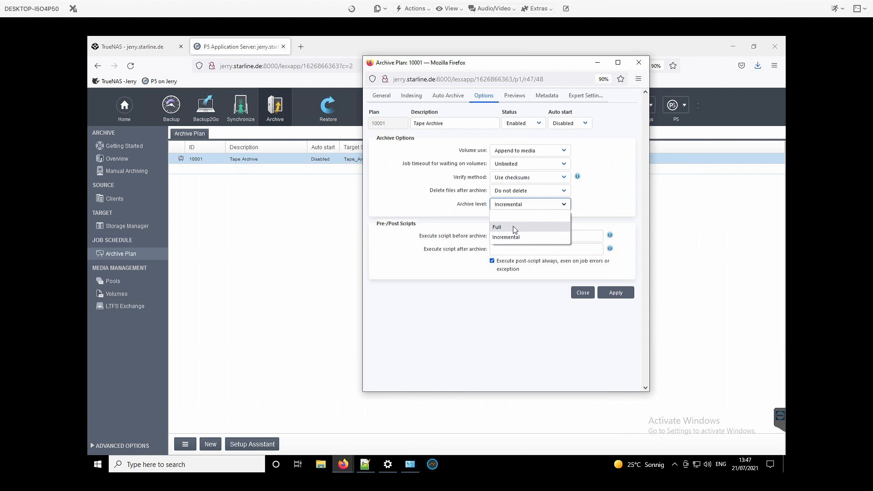
{"action": "left_click", "coordinate": [585, 156]}
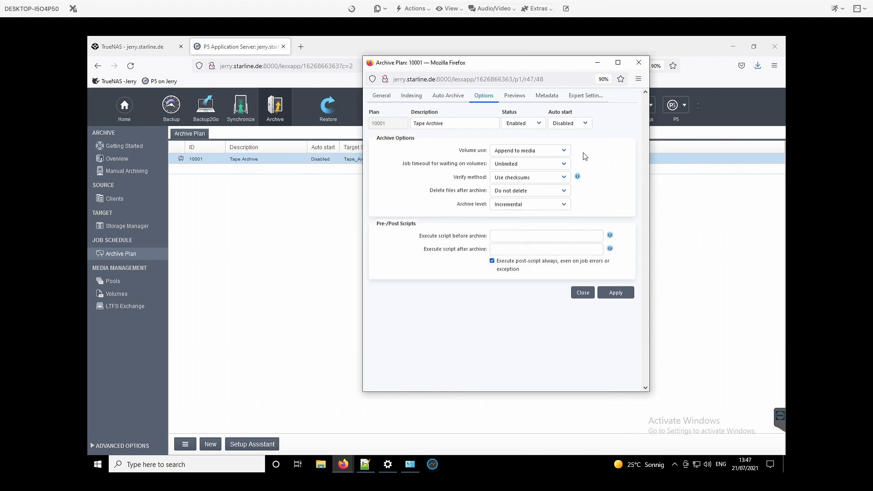
{"action": "left_click", "coordinate": [514, 98]}
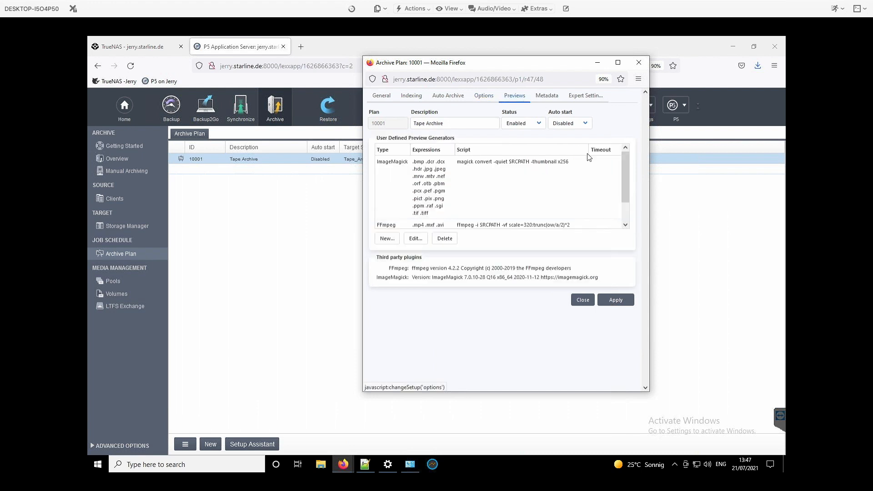
{"action": "left_click", "coordinate": [406, 171]}
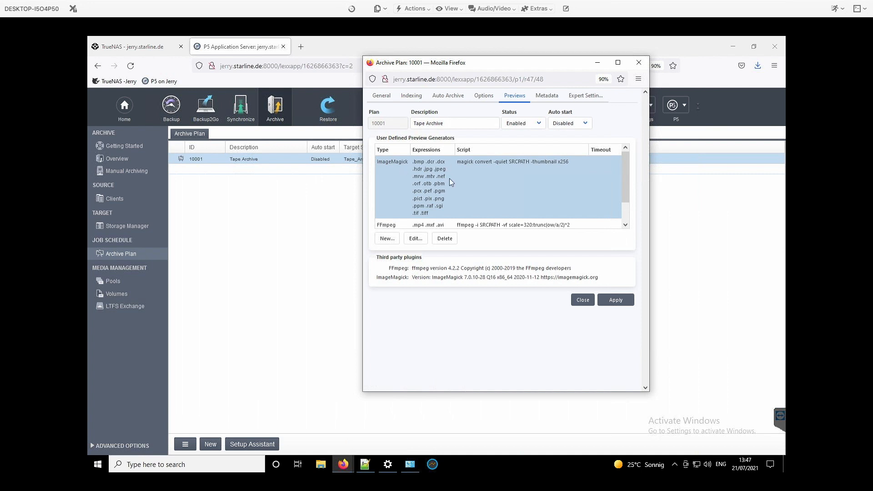
{"action": "scroll", "coordinate": [449, 178], "scroll_direction": "down", "scroll_amount": 1}
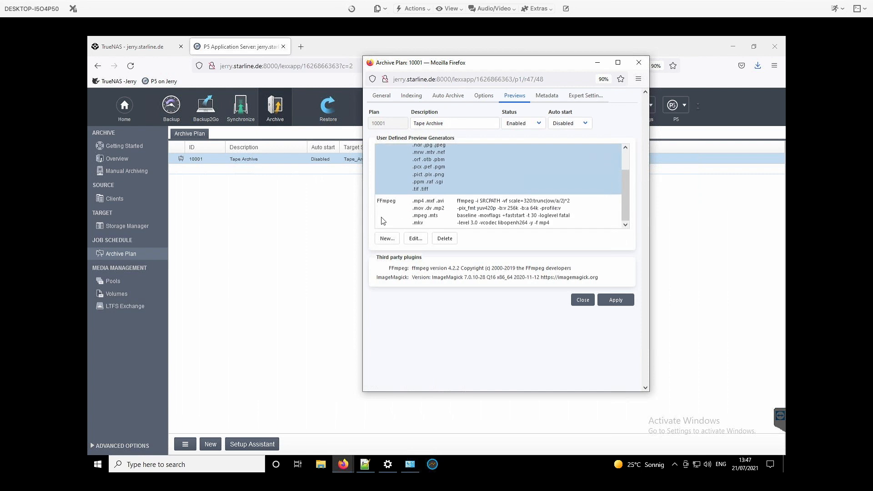
{"action": "left_click", "coordinate": [393, 221]}
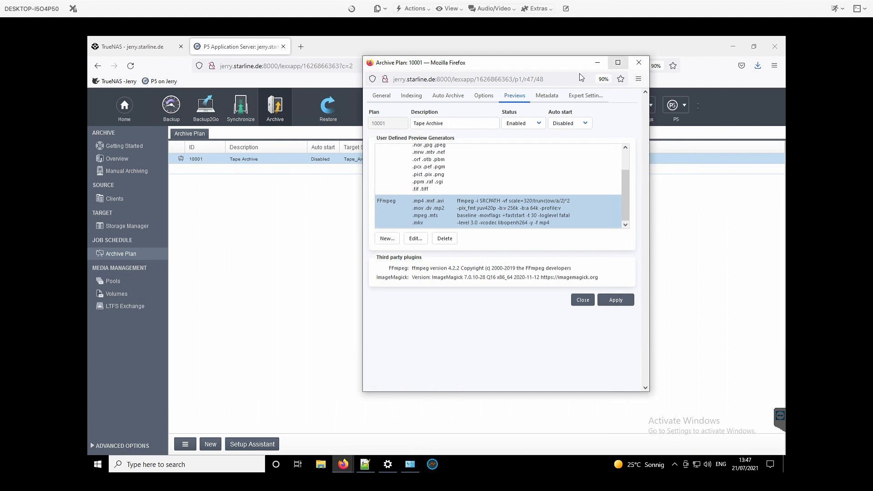
{"action": "left_click", "coordinate": [548, 96]}
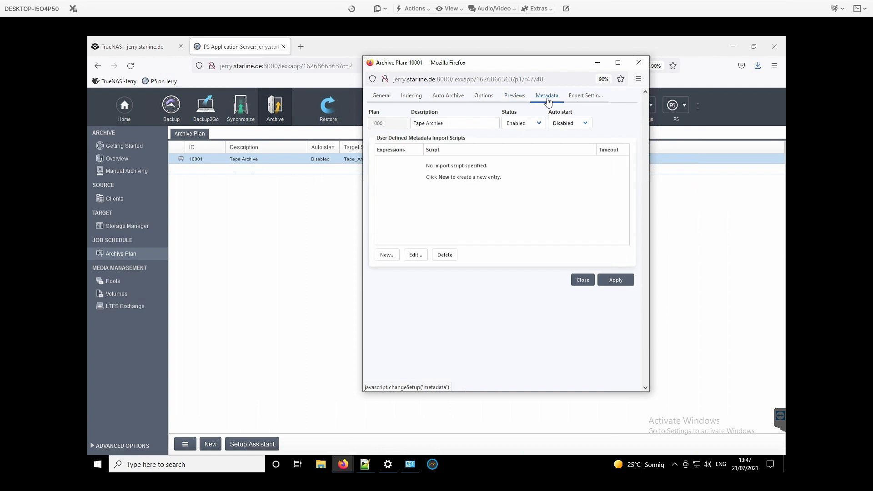
{"action": "left_click", "coordinate": [581, 283]}
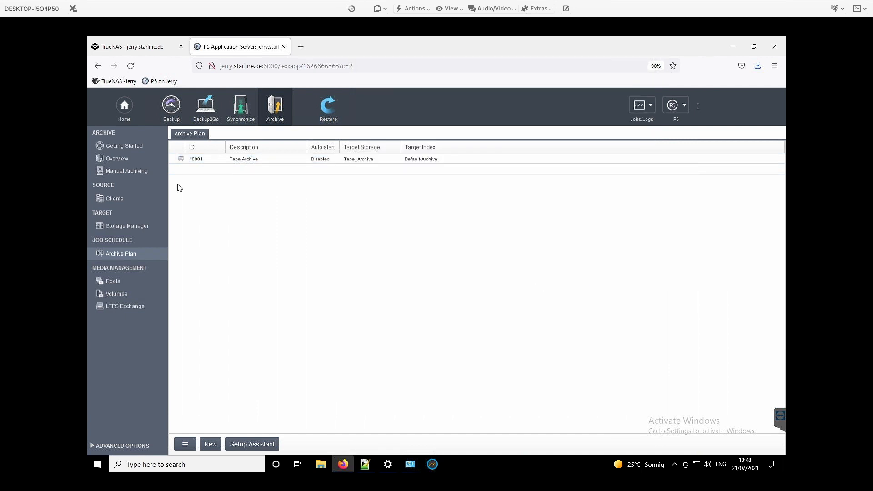
Open the P5 data folder on the SMB Share for manual archiving.
{"action": "left_click", "coordinate": [118, 177]}
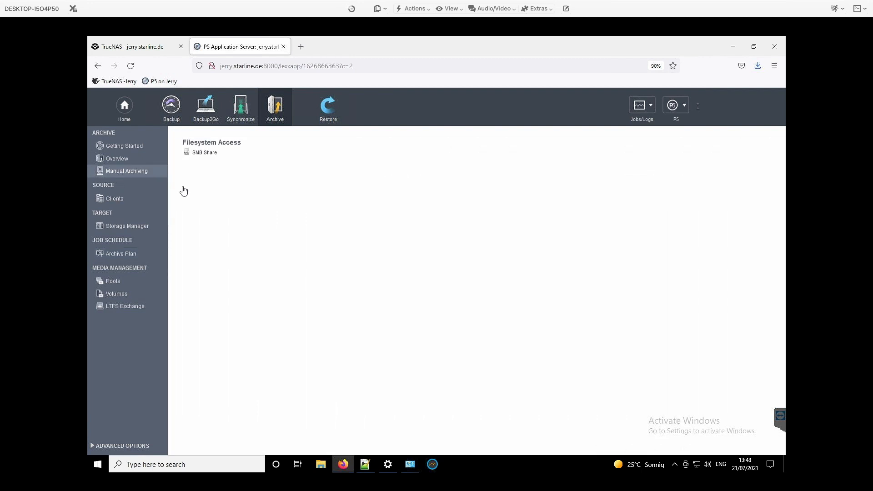
{"action": "left_click", "coordinate": [213, 153]}
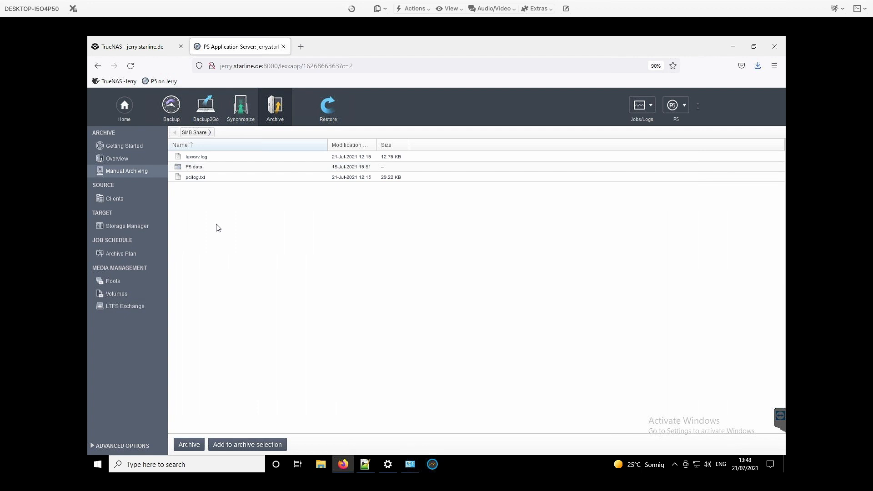
{"action": "left_click", "coordinate": [196, 169]}
{"action": "double_click", "coordinate": [196, 169]}
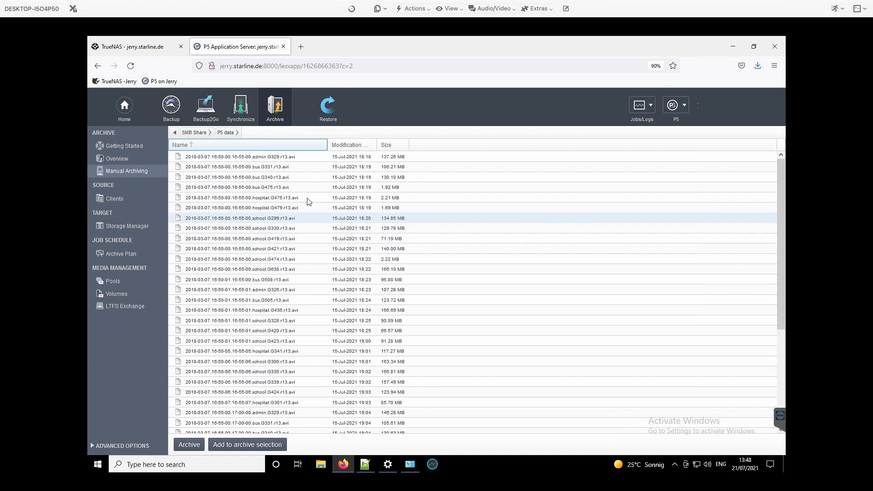
Add the files from 2018-03-07.16-50-00.16-55-00.hospital.G476.r13.avi through 2018-03-07.16-50-01.16-55-00.bus.G508.r13.avi to the archive selection and widen its window to show the full names.
{"action": "left_click", "coordinate": [293, 197]}
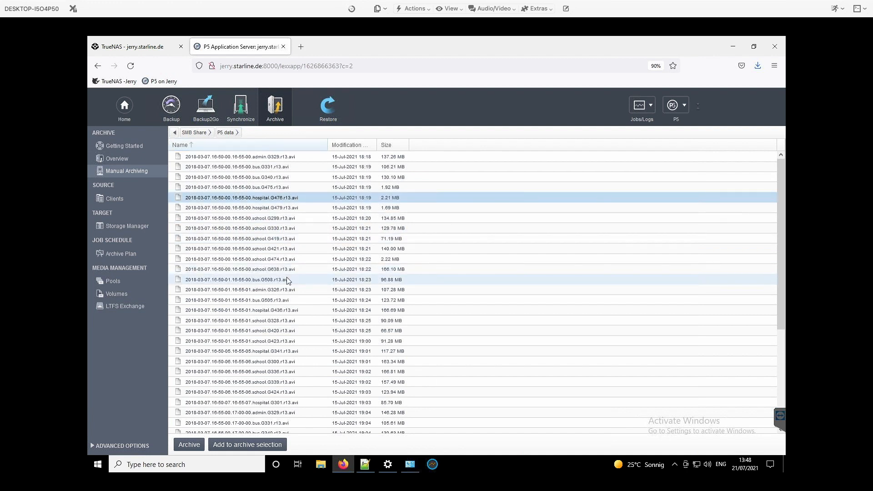
{"action": "left_click", "coordinate": [287, 281], "text": "shift"}
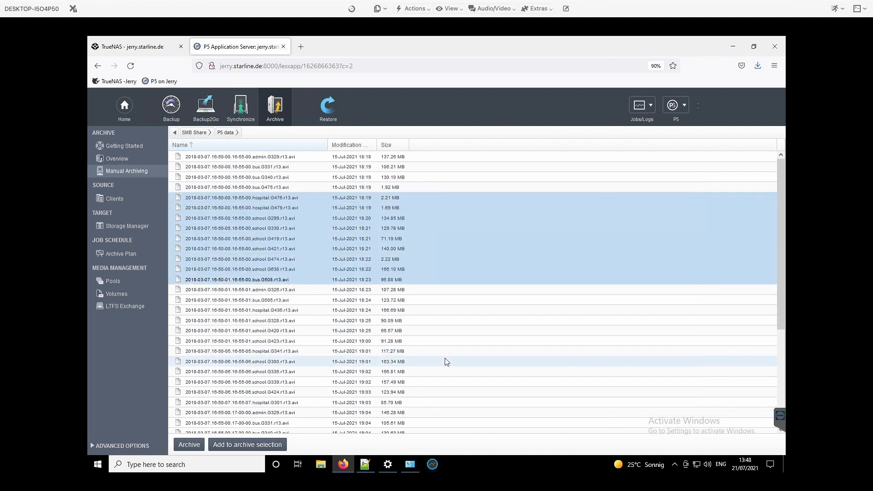
{"action": "left_click", "coordinate": [248, 445]}
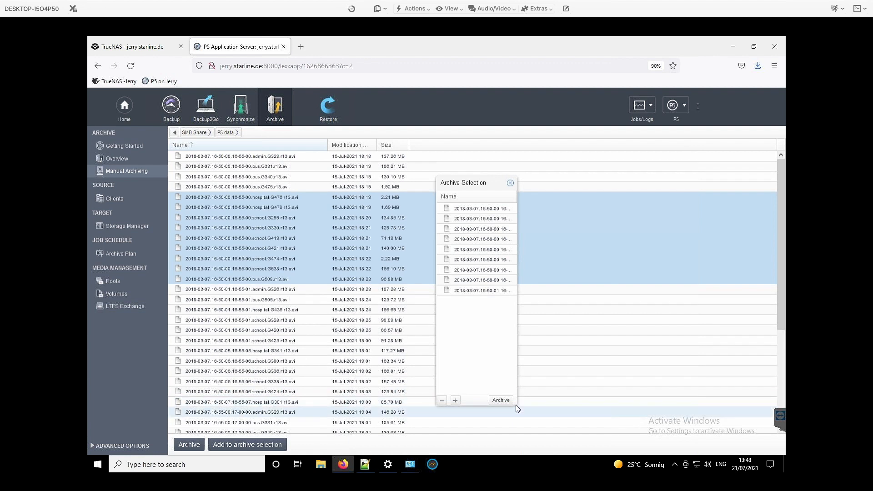
{"action": "left_click_drag", "start_coordinate": [517, 405], "coordinate": [604, 313]}
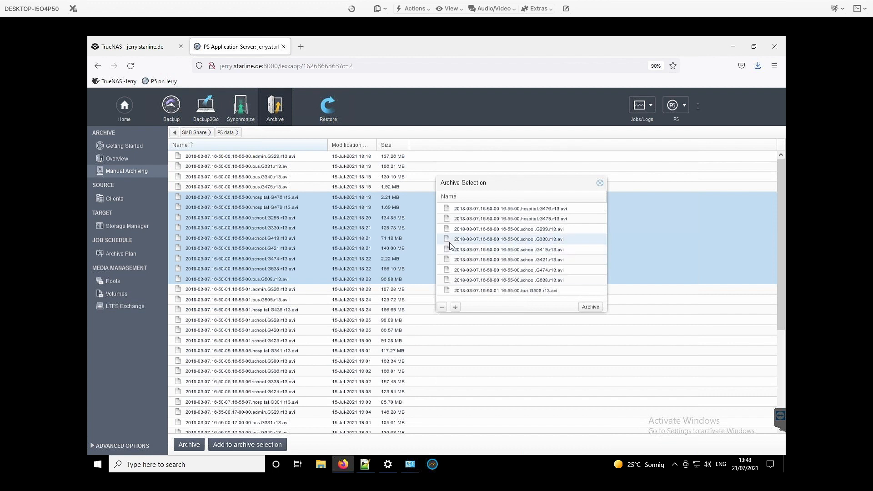
Start archiving the selection immediately with the Tape Archive plan and the description "demo".
{"action": "left_click", "coordinate": [590, 308]}
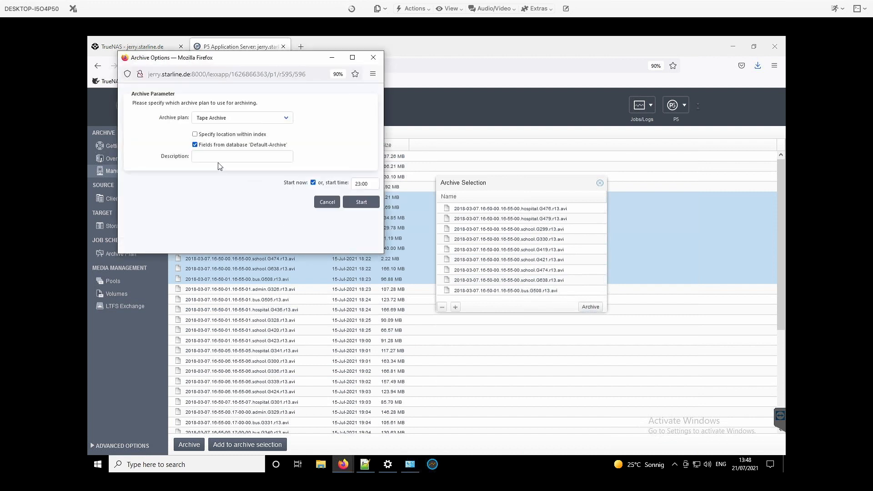
{"action": "left_click", "coordinate": [208, 153]}
{"action": "type", "text": "demo"}
{"action": "left_click", "coordinate": [310, 152]}
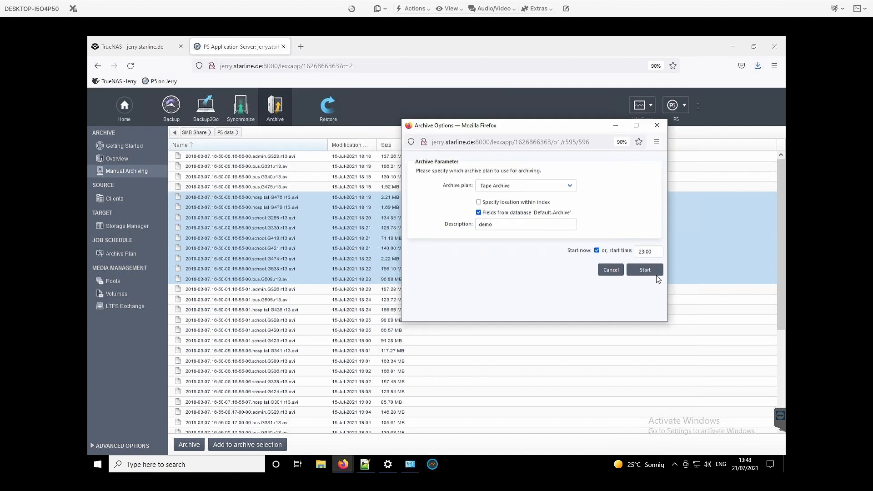
{"action": "left_click", "coordinate": [649, 273]}
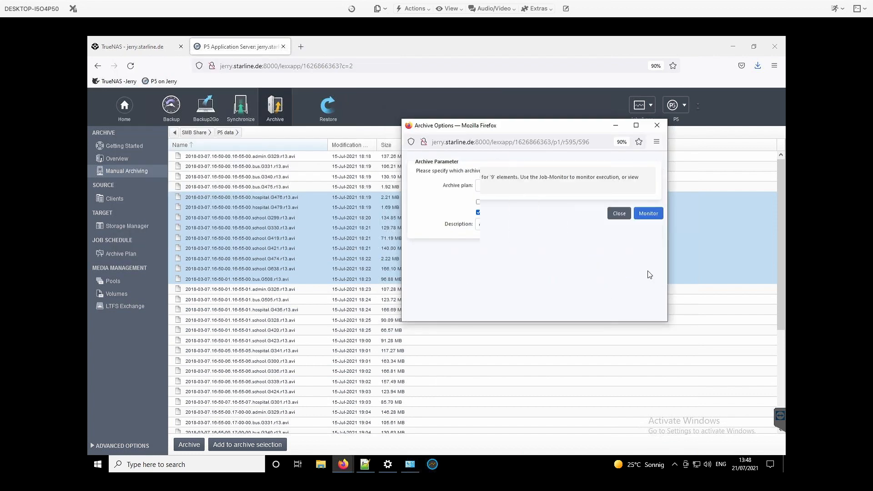
Monitor the archive job beside the file list and expand its status details.
{"action": "left_click", "coordinate": [647, 214]}
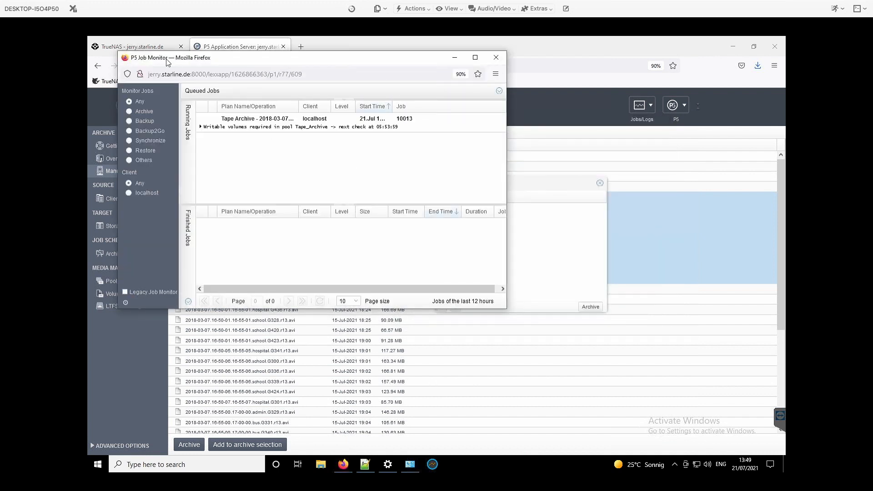
{"action": "left_click_drag", "start_coordinate": [160, 58], "coordinate": [472, 140]}
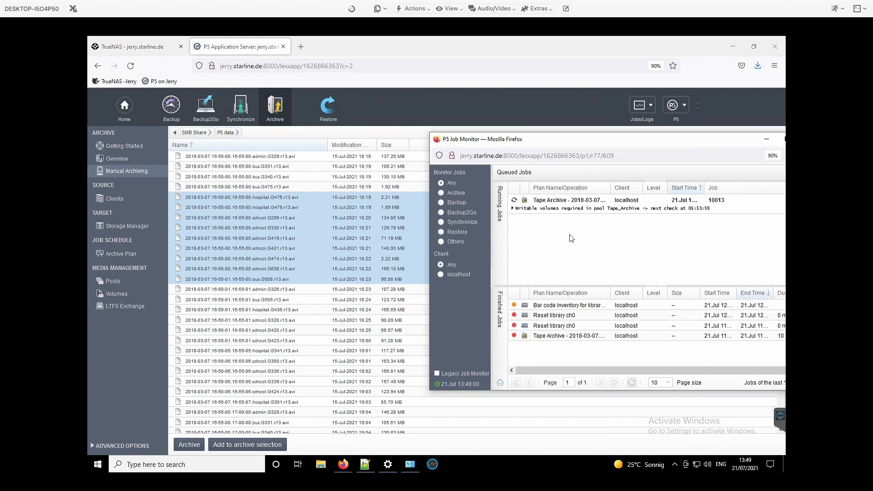
{"action": "left_click", "coordinate": [513, 209]}
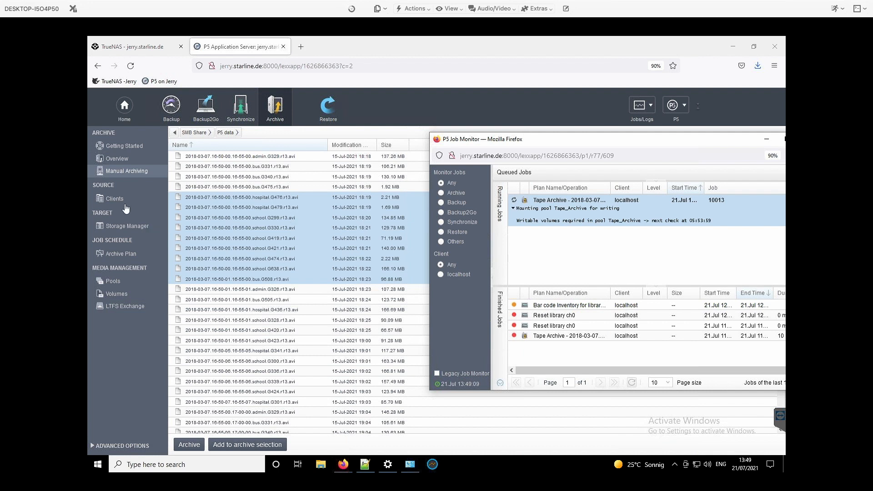
Start an inventory of slots 5-6 in the BDT FlexStorII tape library, reading media labels to update the volume database.
{"action": "left_click", "coordinate": [131, 232]}
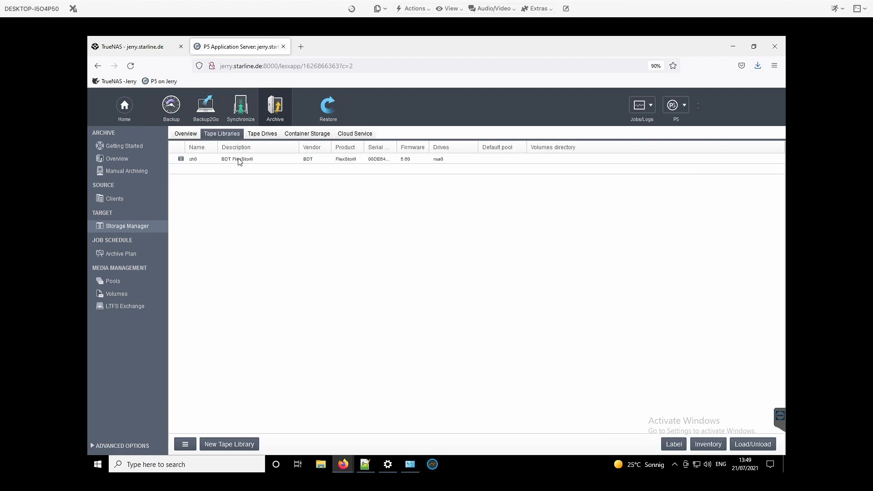
{"action": "left_click", "coordinate": [239, 161]}
{"action": "right_click", "coordinate": [239, 159]}
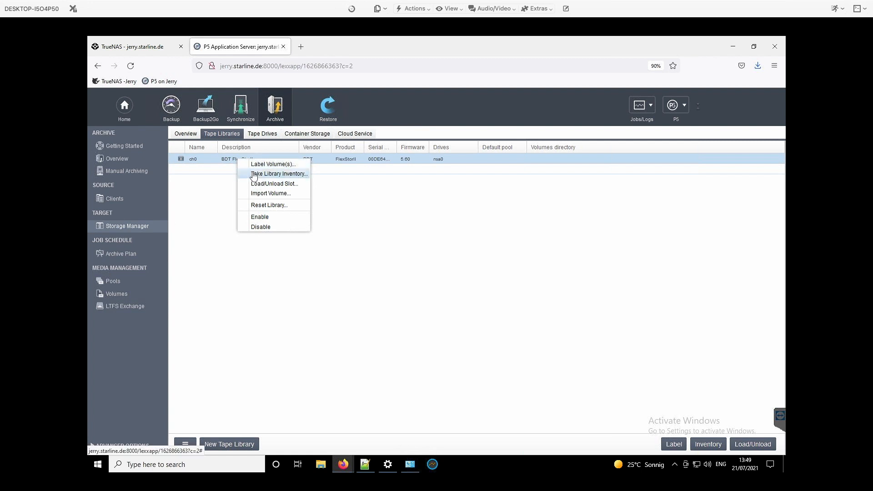
{"action": "left_click", "coordinate": [255, 173]}
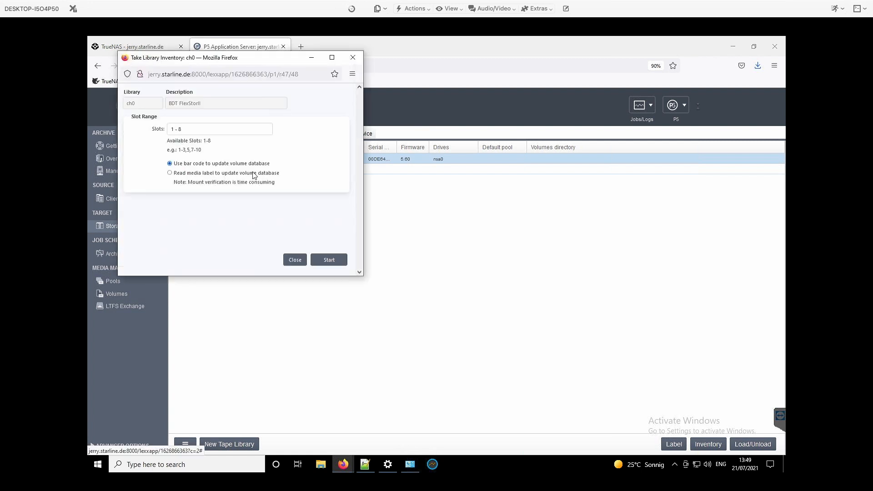
{"action": "left_click", "coordinate": [170, 173]}
{"action": "left_click", "coordinate": [154, 130]}
{"action": "type", "text": "6"}
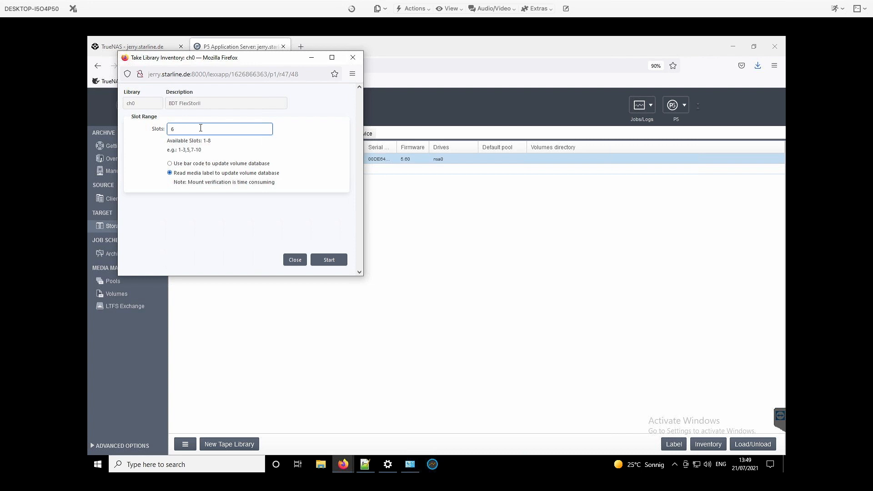
{"action": "left_click", "coordinate": [165, 129]}
{"action": "type", "text": "5-6"}
{"action": "left_click", "coordinate": [328, 260]}
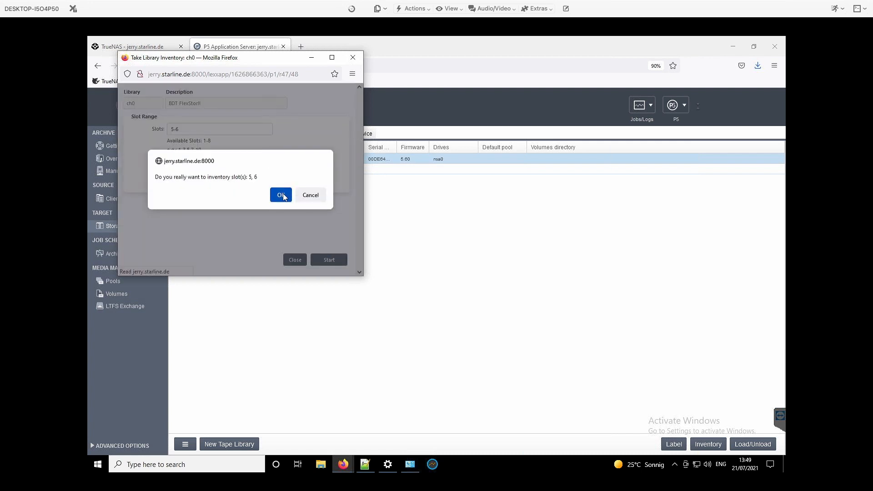
{"action": "left_click", "coordinate": [282, 195]}
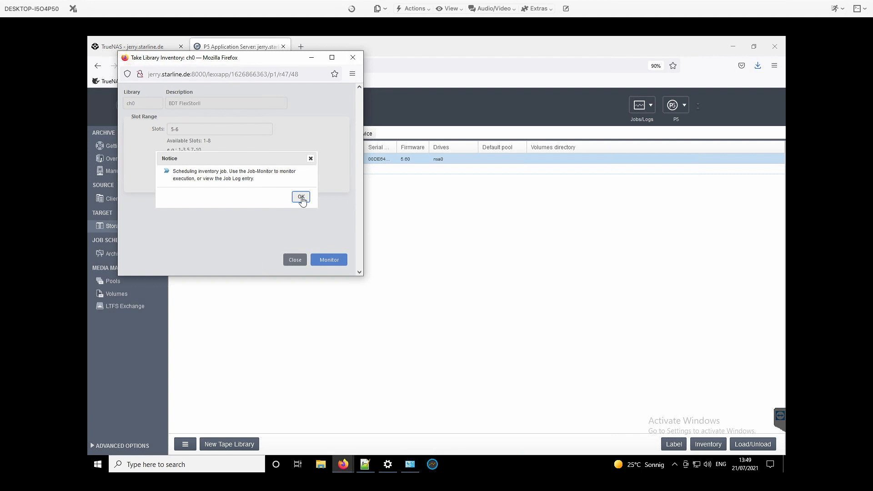
{"action": "left_click", "coordinate": [301, 197]}
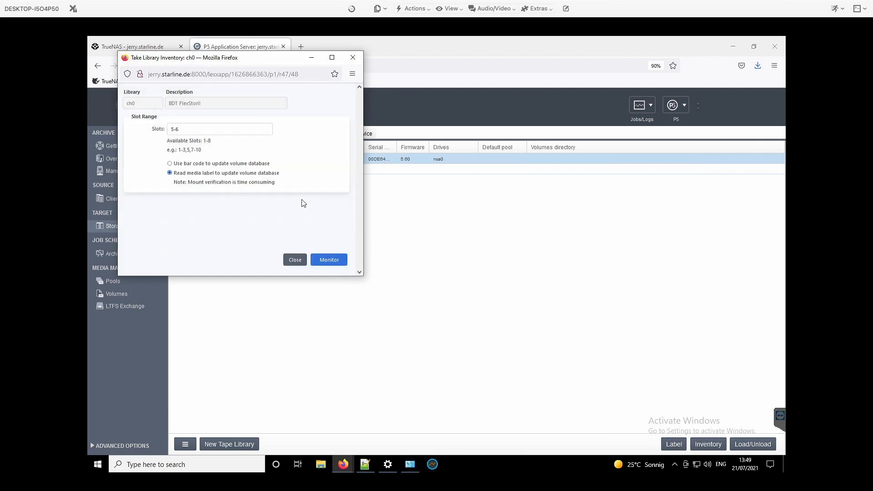
Monitor the mount inventory job, expand its status details, and return to the tape libraries list.
{"action": "left_click", "coordinate": [330, 260]}
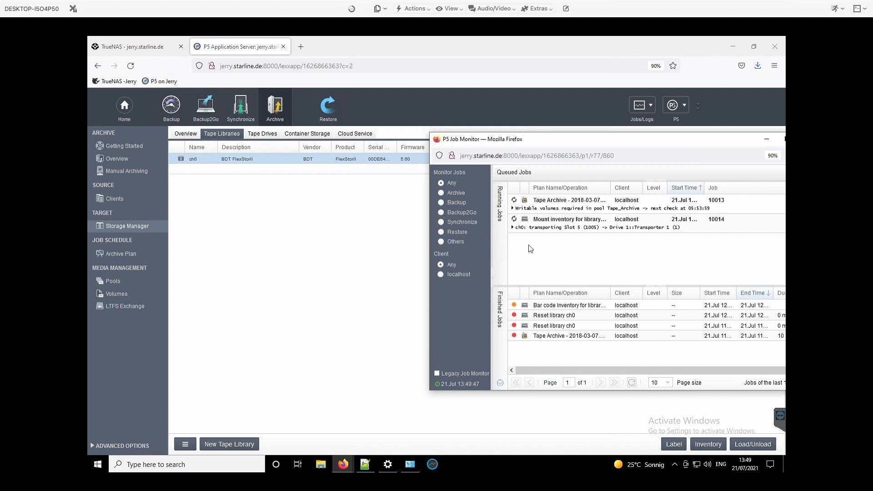
{"action": "left_click", "coordinate": [513, 228]}
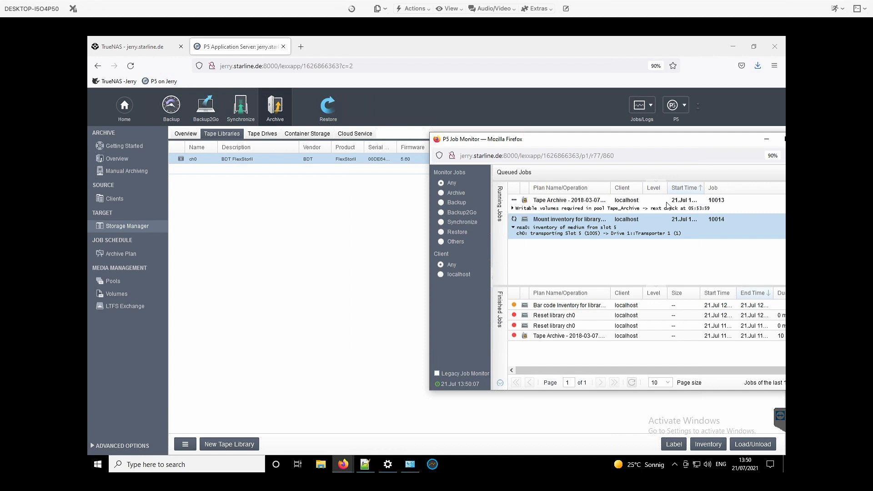
{"action": "left_click", "coordinate": [278, 226]}
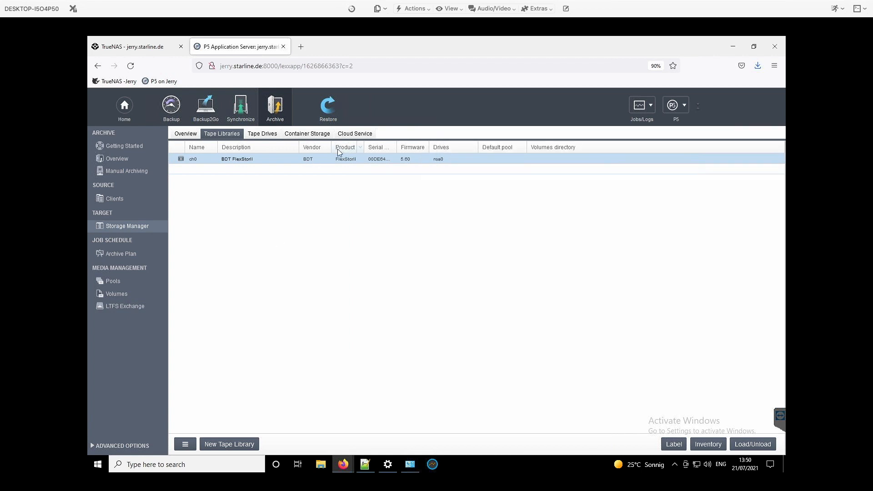
Browse the Default Archive index for restore, down to the folder mnt/fishtank/SMB/P5 data.
{"action": "left_click", "coordinate": [329, 108]}
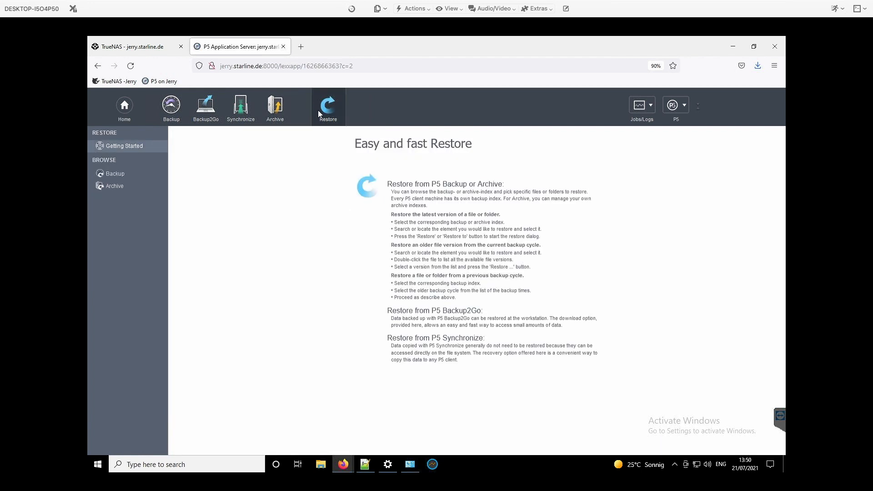
{"action": "left_click", "coordinate": [121, 188]}
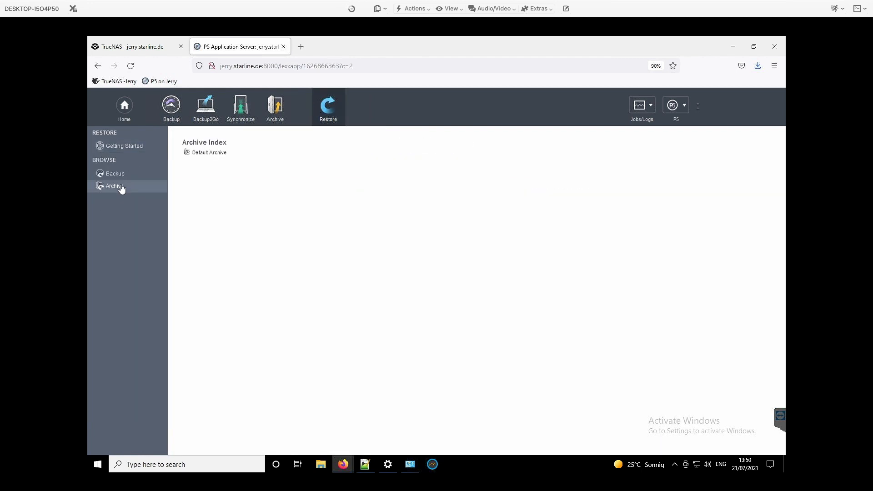
{"action": "left_click", "coordinate": [209, 153]}
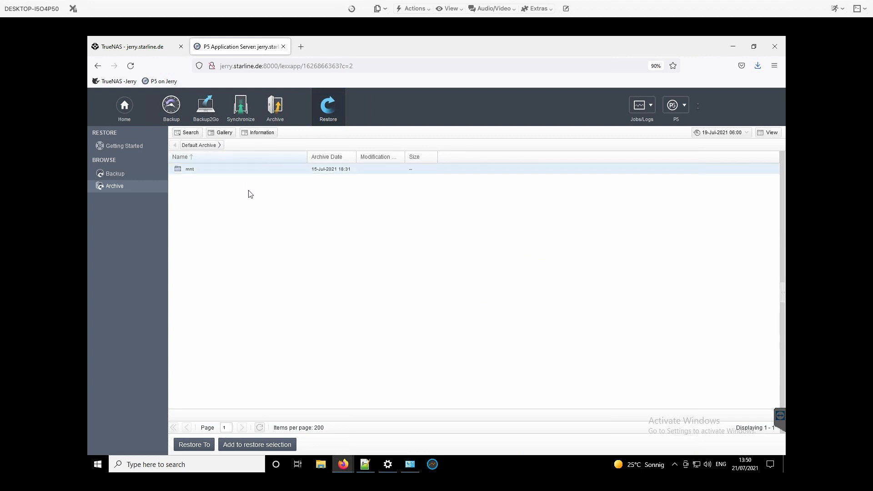
{"action": "double_click", "coordinate": [209, 173]}
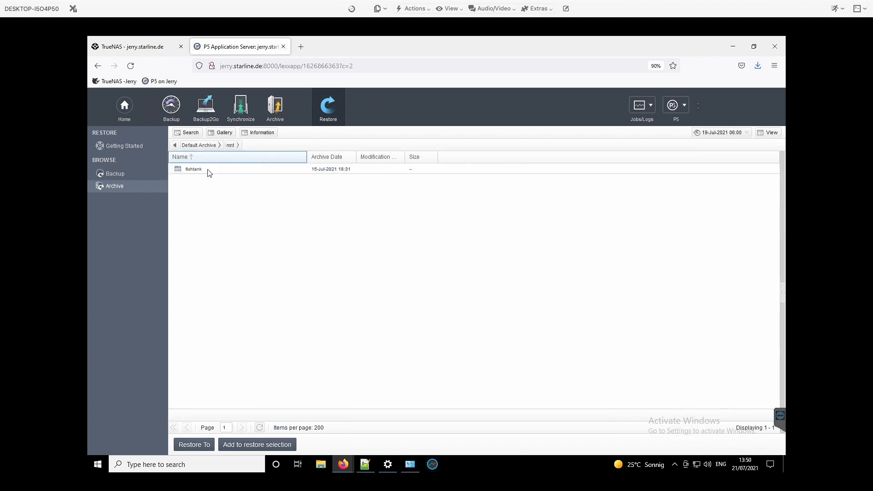
{"action": "double_click", "coordinate": [209, 170]}
{"action": "double_click", "coordinate": [200, 170]}
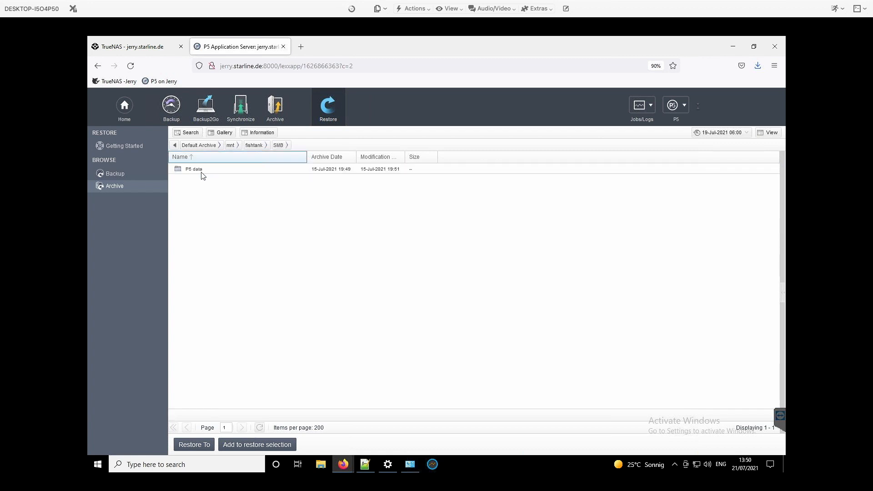
{"action": "double_click", "coordinate": [201, 170]}
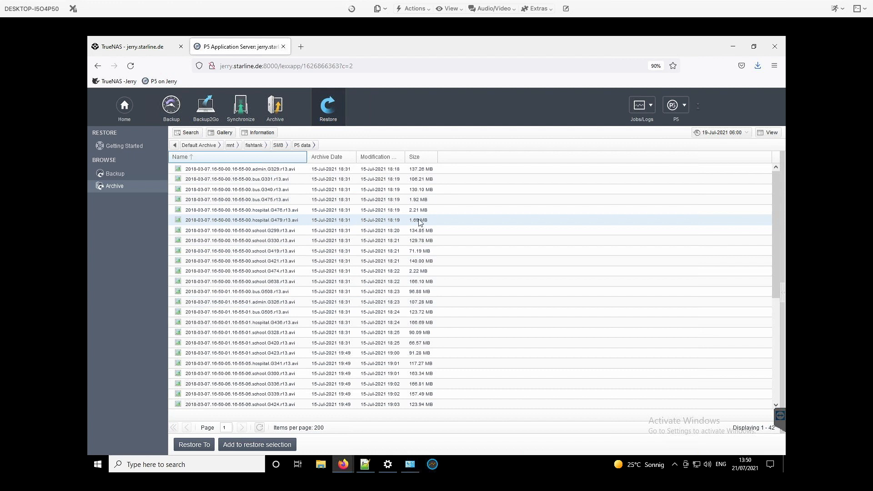
View the archive information and previews of the 16-50-00 videos hospital.G479 and bus.G340, closing each information window.
{"action": "double_click", "coordinate": [219, 222]}
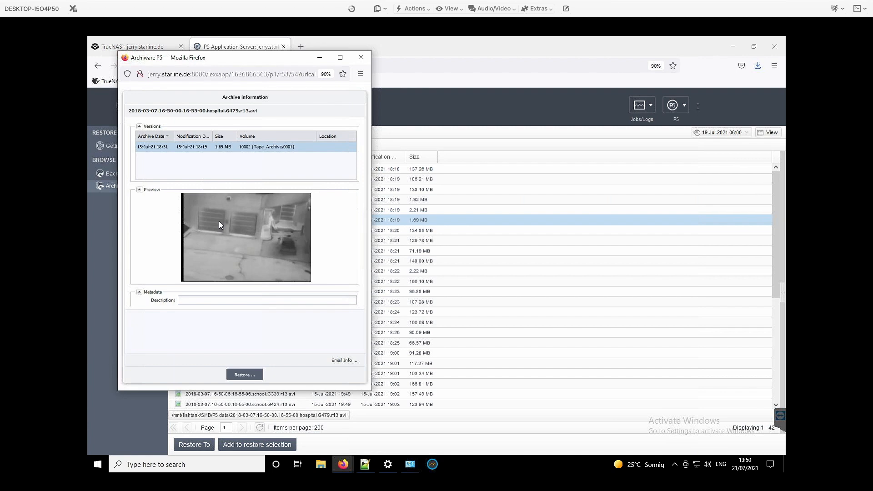
{"action": "left_click", "coordinate": [361, 58]}
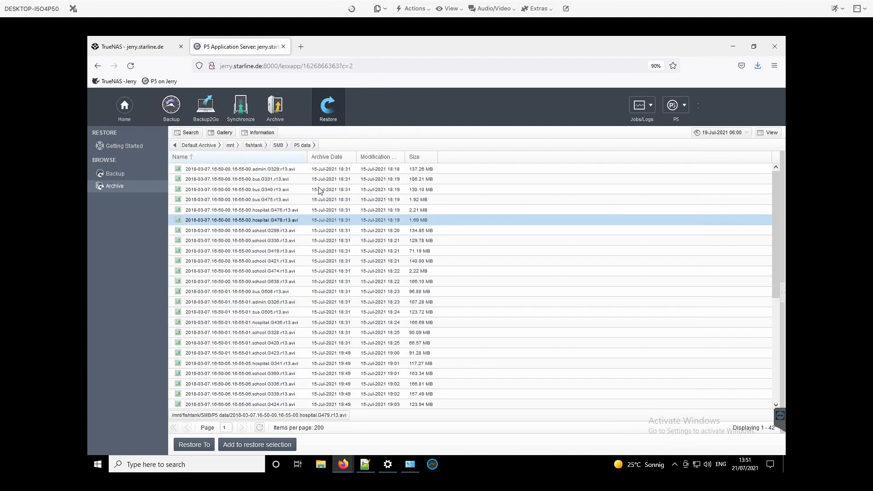
{"action": "double_click", "coordinate": [264, 192]}
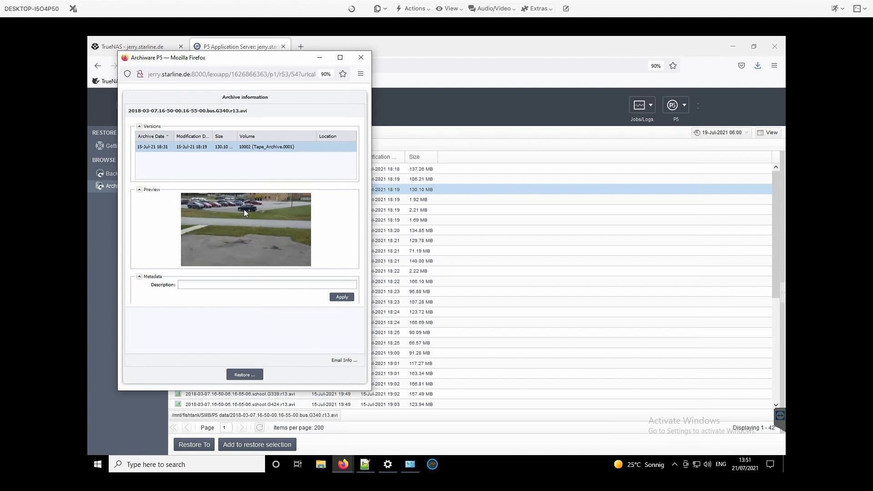
{"action": "mouse_move", "coordinate": [245, 211]}
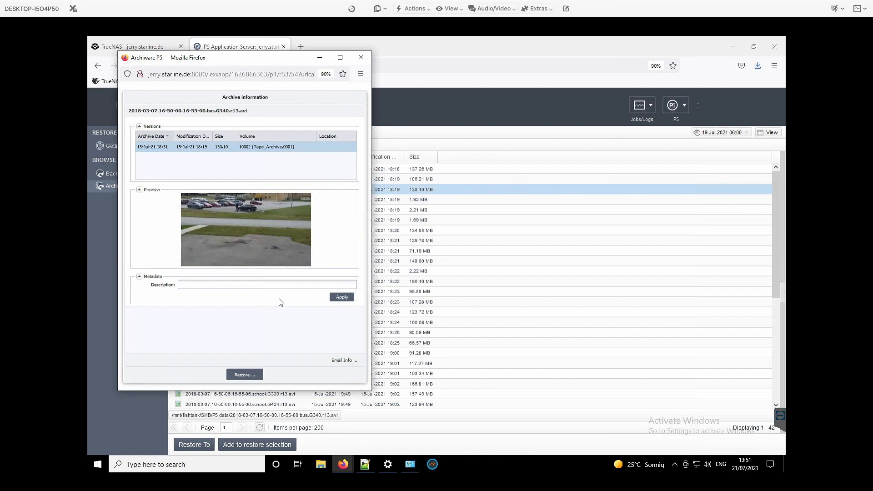
{"action": "left_click", "coordinate": [361, 60]}
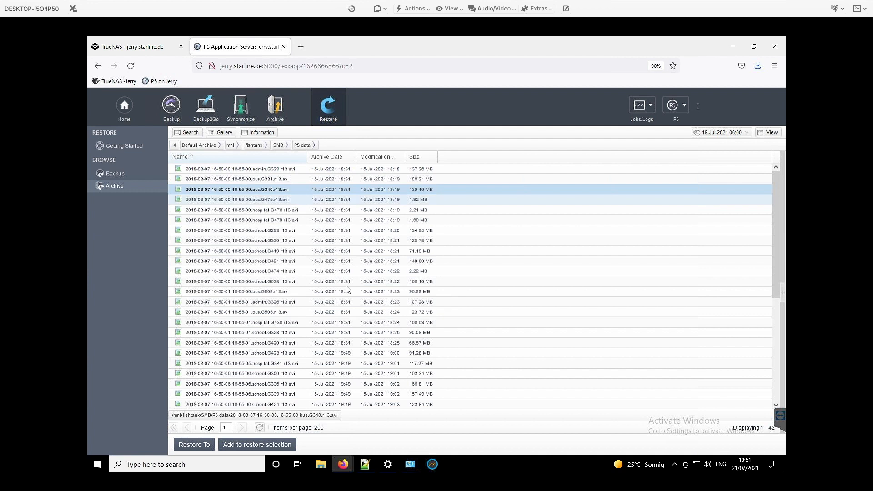
Show the thumbnail gallery beside the file list and view the information pane for the school.G299 video before hiding the pane.
{"action": "left_click", "coordinate": [223, 133]}
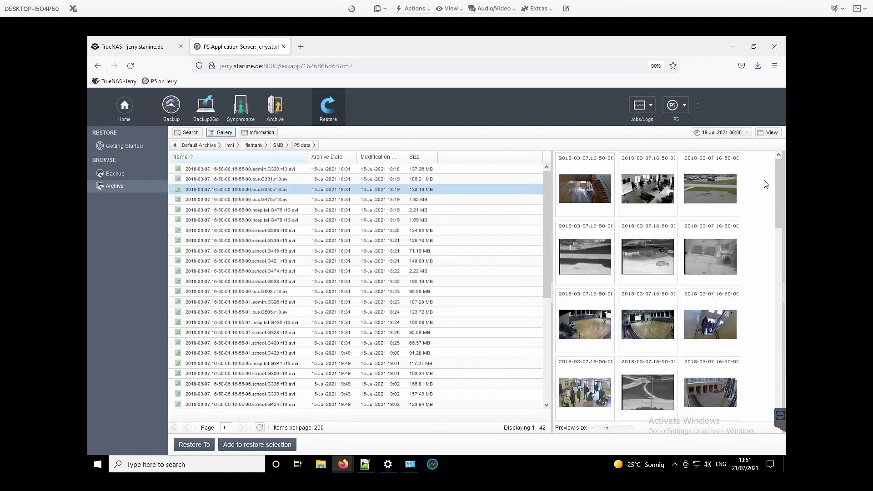
{"action": "left_click_drag", "start_coordinate": [778, 182], "coordinate": [773, 222]}
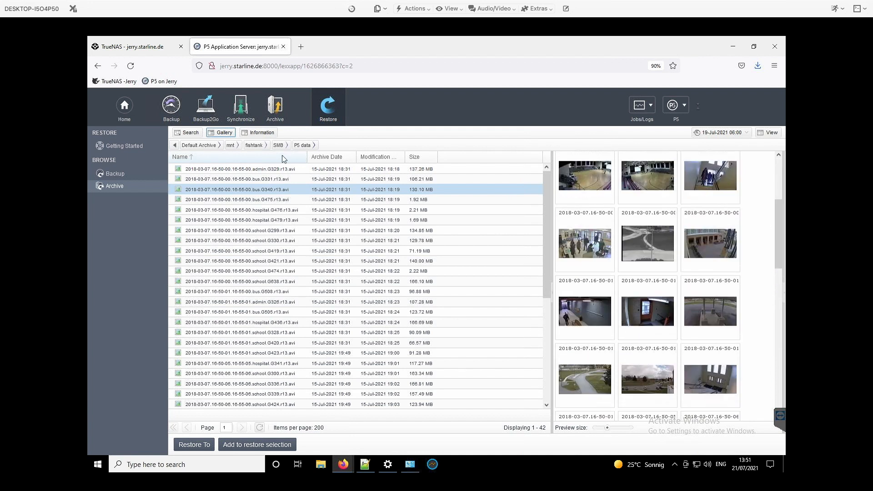
{"action": "left_click", "coordinate": [254, 135]}
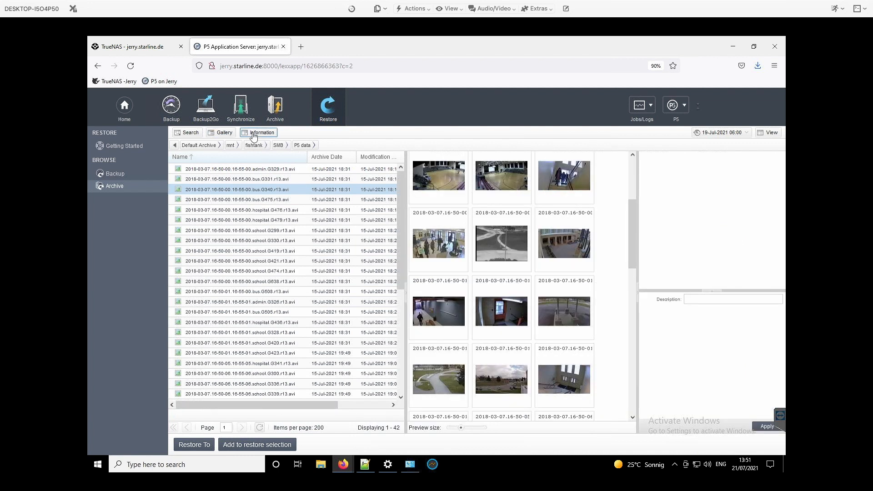
{"action": "left_click", "coordinate": [440, 198]}
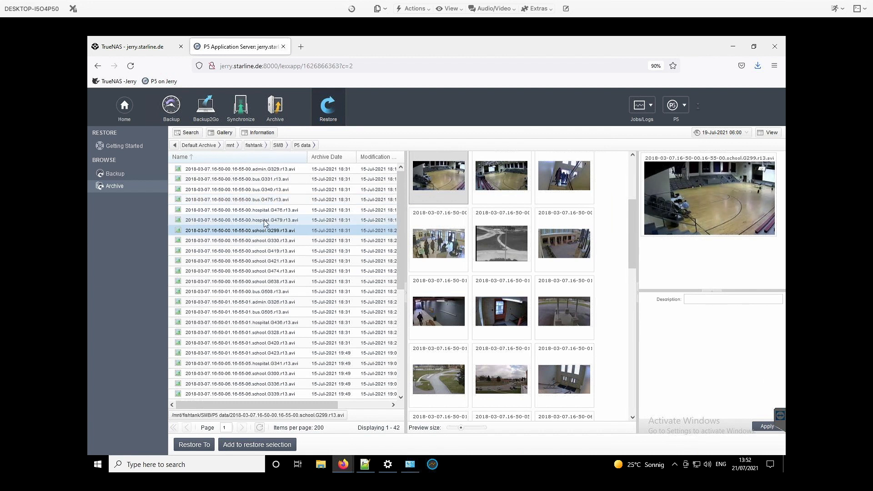
{"action": "left_click", "coordinate": [256, 133]}
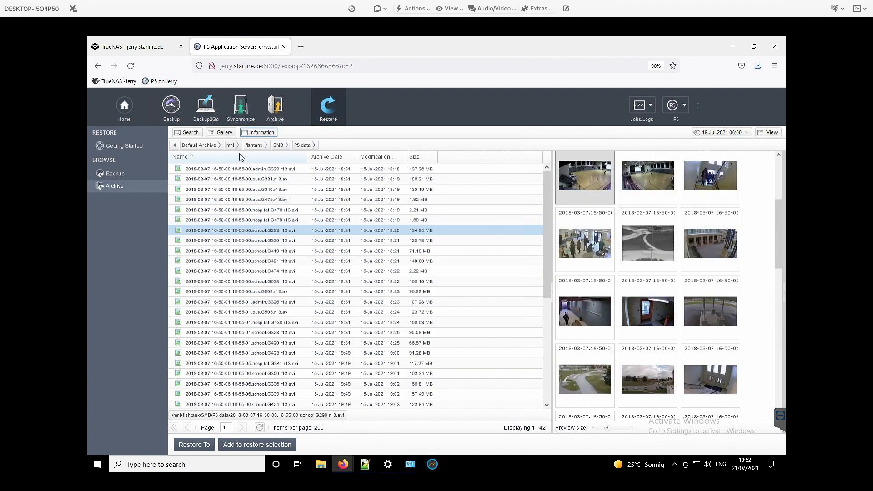
{"action": "left_click", "coordinate": [244, 211]}
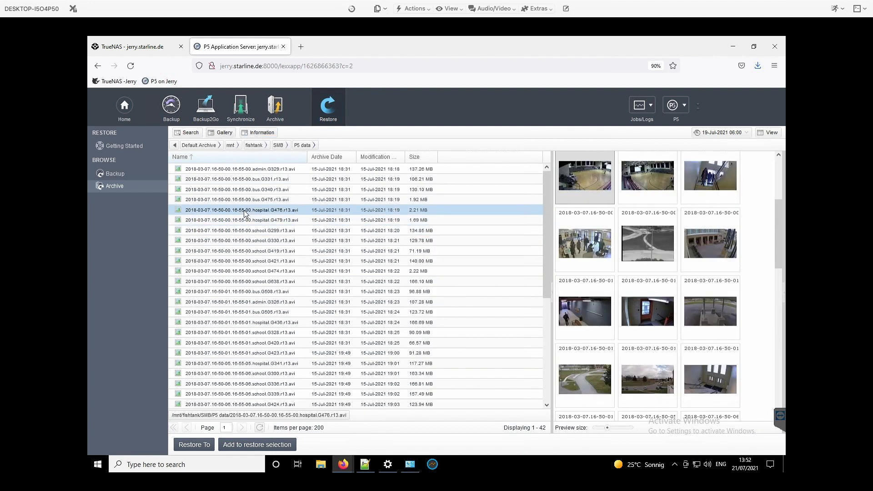
Search the entire archive index for names containing the word "hosp", select the first result, and hide the gallery.
{"action": "left_click", "coordinate": [190, 135]}
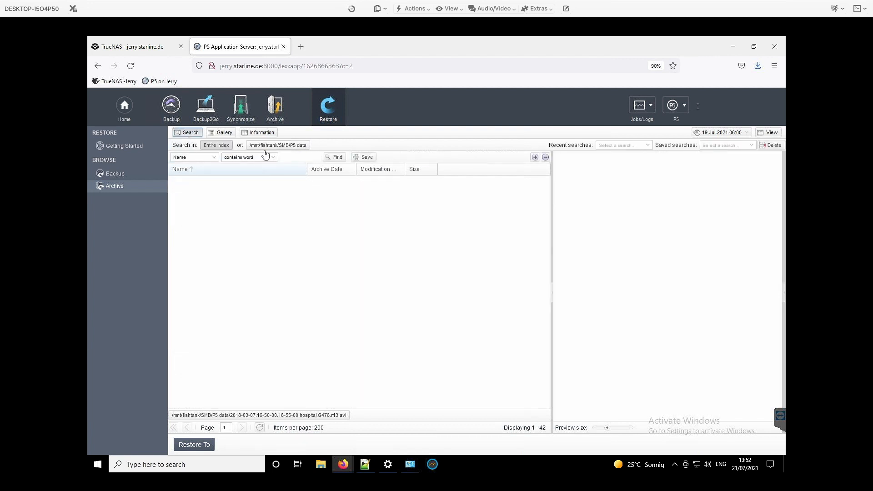
{"action": "left_click", "coordinate": [302, 157]}
{"action": "type", "text": "hosp"}
{"action": "key", "text": "Return"}
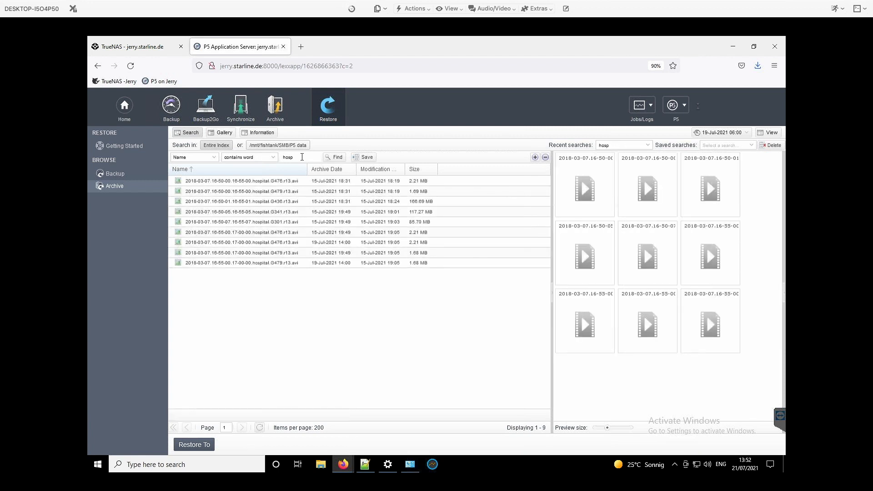
{"action": "left_click", "coordinate": [271, 183]}
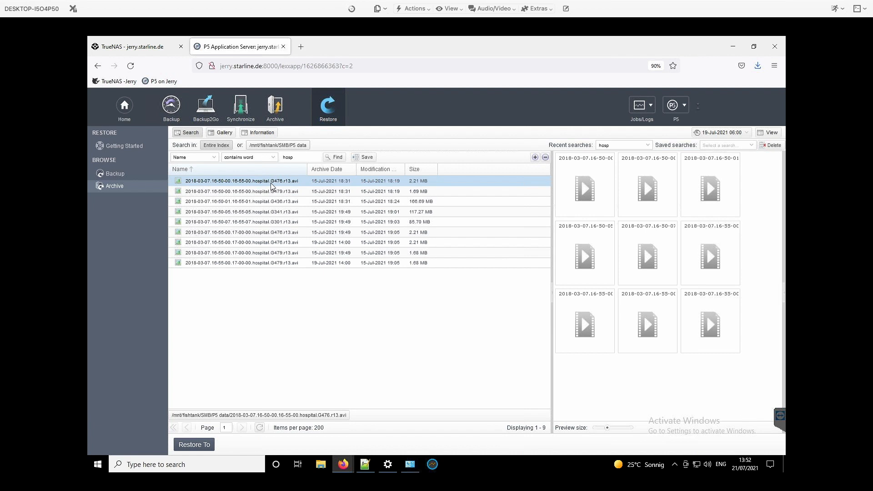
{"action": "left_click", "coordinate": [222, 132]}
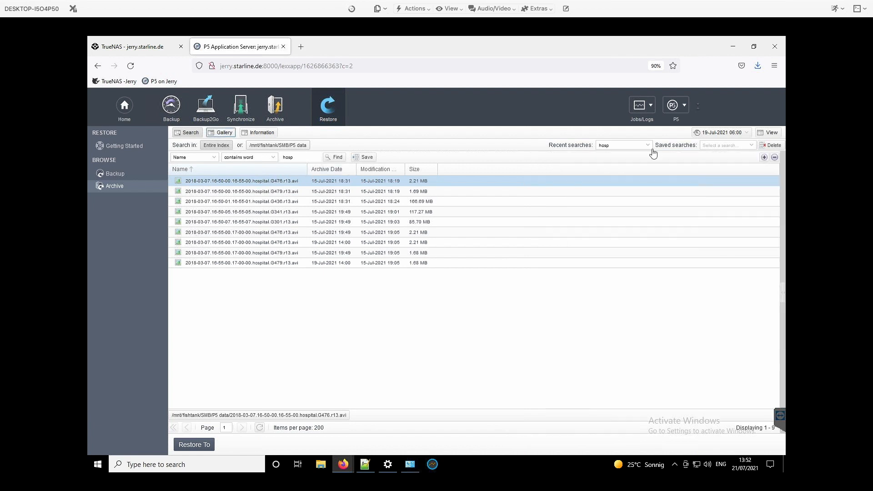
Add a second search criterion based on Archive Date.
{"action": "left_click", "coordinate": [764, 158]}
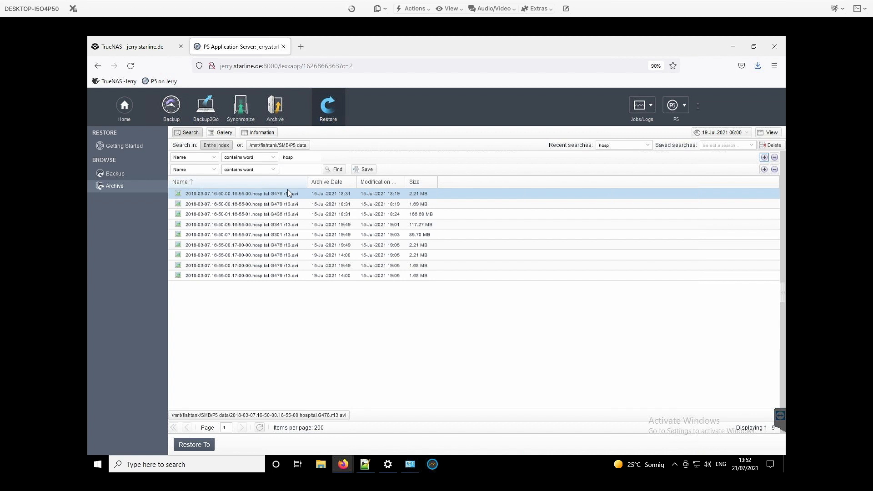
{"action": "left_click", "coordinate": [191, 170]}
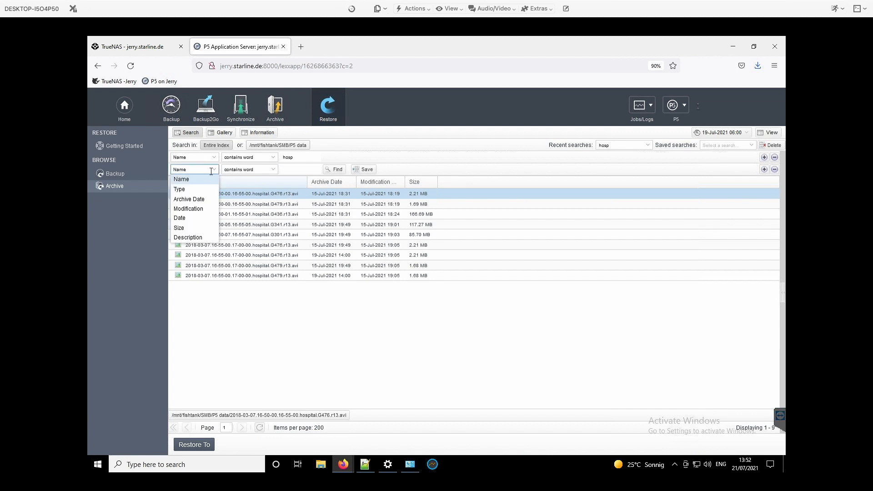
{"action": "left_click", "coordinate": [204, 201]}
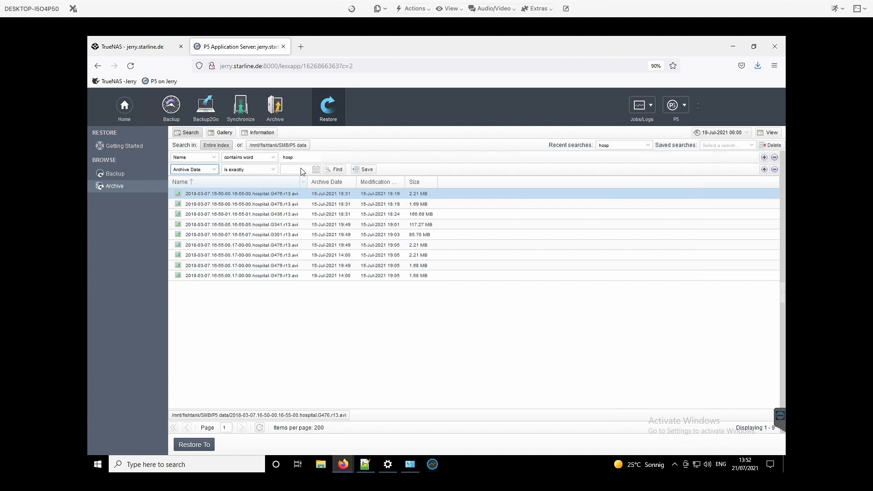
Check the finished mount inventory's job report in the Job Monitor and expand the running Tape Archive job's status.
{"action": "left_click", "coordinate": [642, 107]}
{"action": "left_click", "coordinate": [643, 130]}
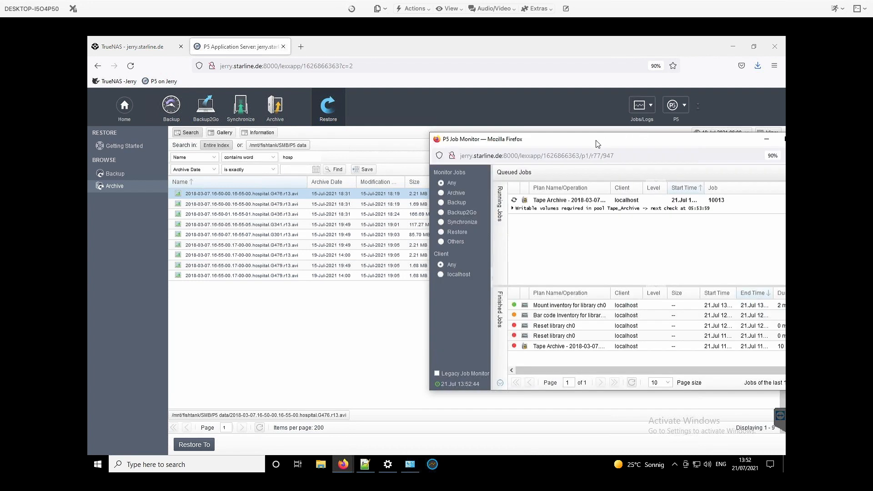
{"action": "left_click", "coordinate": [548, 308]}
{"action": "double_click", "coordinate": [547, 307]}
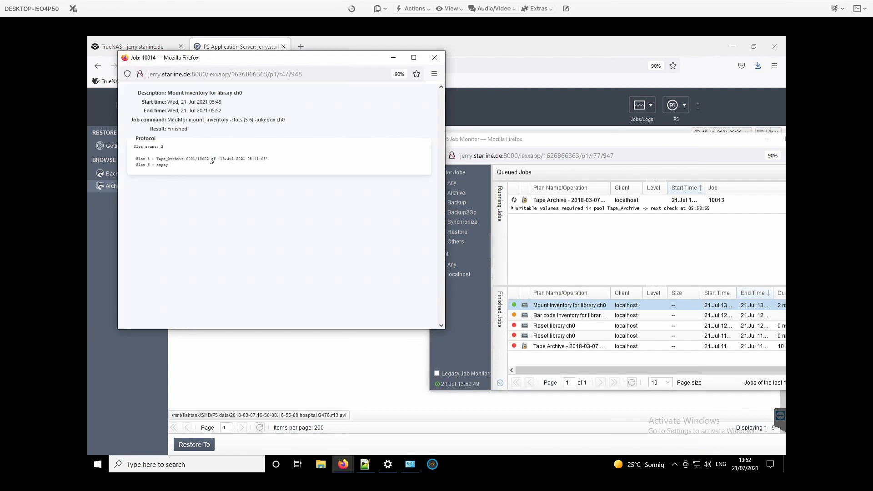
{"action": "left_click", "coordinate": [435, 57]}
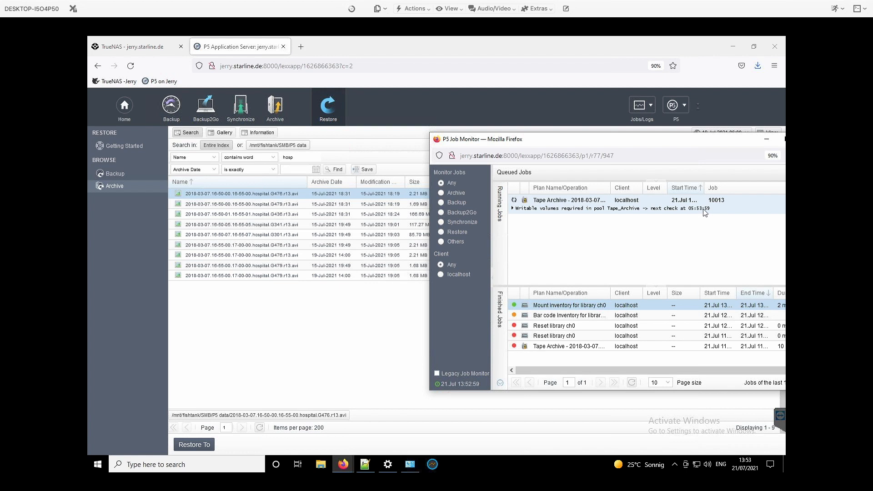
{"action": "left_click", "coordinate": [513, 208]}
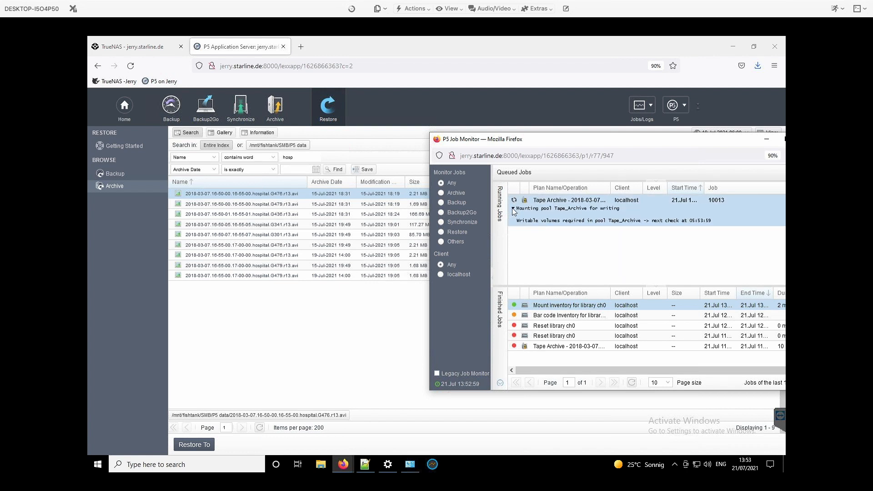
{"action": "left_click_drag", "start_coordinate": [485, 140], "coordinate": [601, 157]}
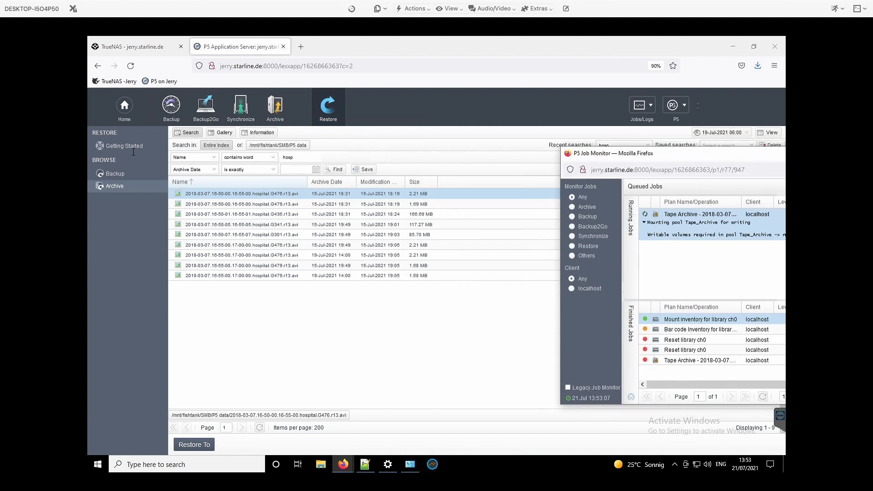
Review the Tape Archive plan's Auto Archive settings for watch folders and archive schedules, then close the plan.
{"action": "left_click", "coordinate": [275, 108]}
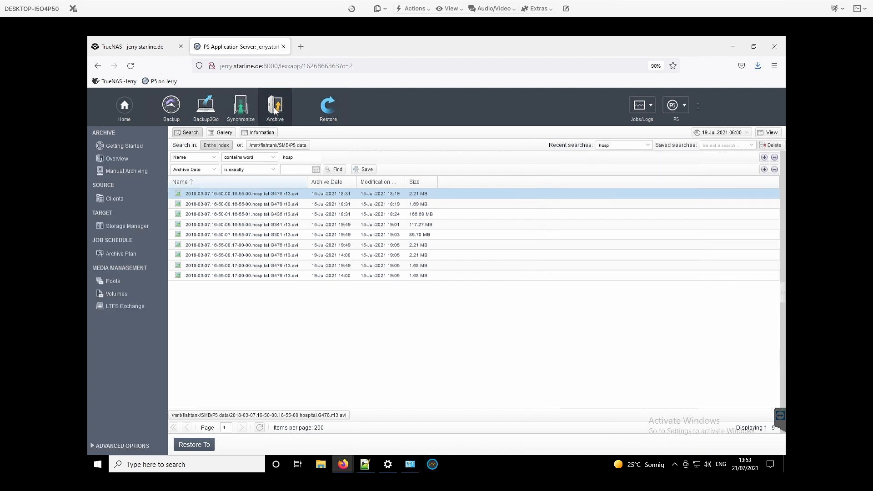
{"action": "left_click", "coordinate": [138, 253]}
{"action": "double_click", "coordinate": [204, 161]}
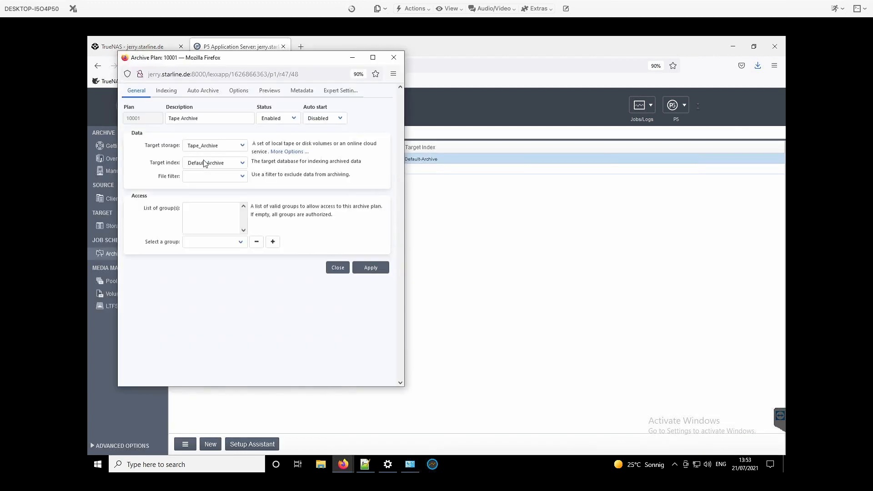
{"action": "left_click", "coordinate": [190, 91]}
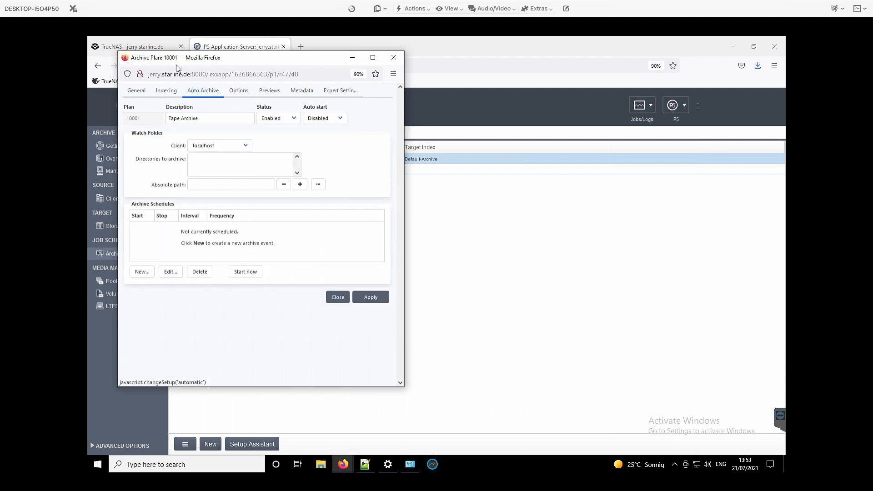
{"action": "left_click_drag", "start_coordinate": [164, 59], "coordinate": [381, 59]}
{"action": "left_click", "coordinate": [425, 147]}
{"action": "left_click", "coordinate": [425, 148]}
{"action": "left_click", "coordinate": [427, 159]}
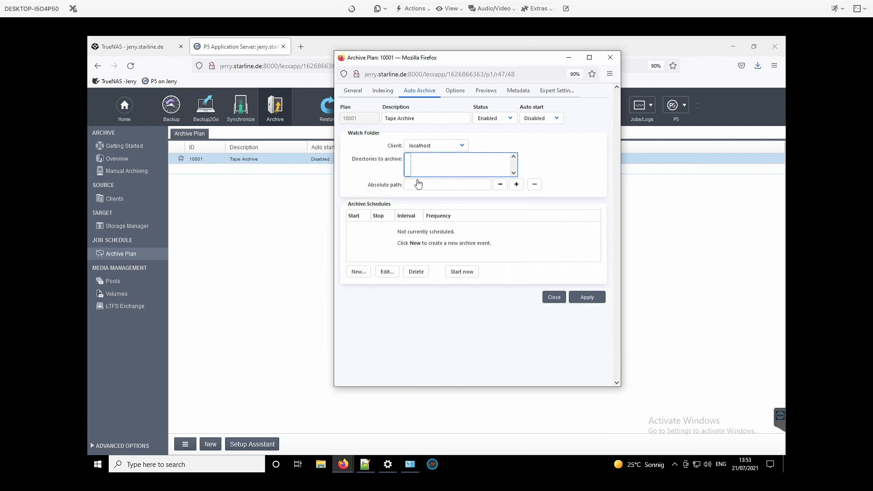
{"action": "left_click", "coordinate": [394, 222]}
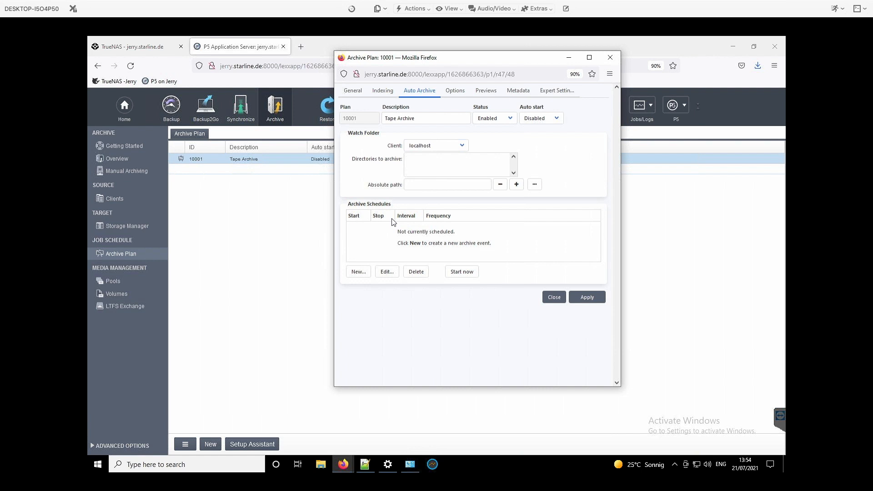
{"action": "left_click", "coordinate": [620, 54]}
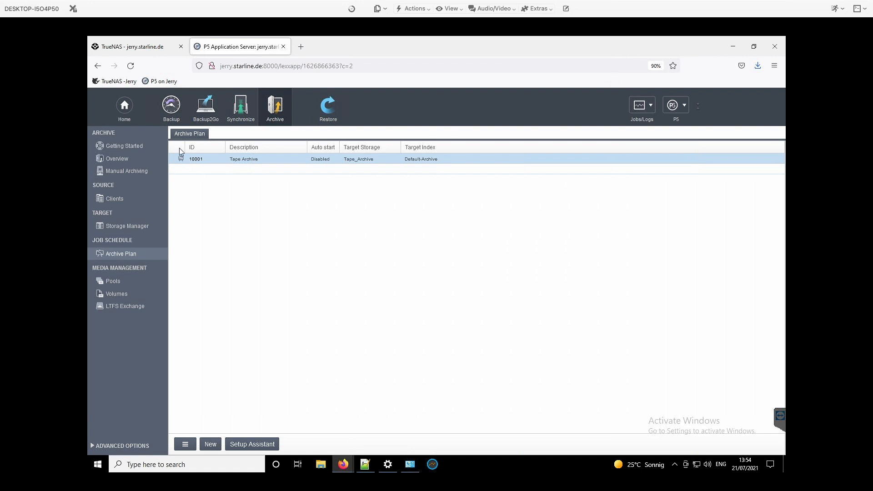
Switch to TrueNAS and view the global target configuration of the iSCSI block shares.
{"action": "left_click", "coordinate": [152, 48]}
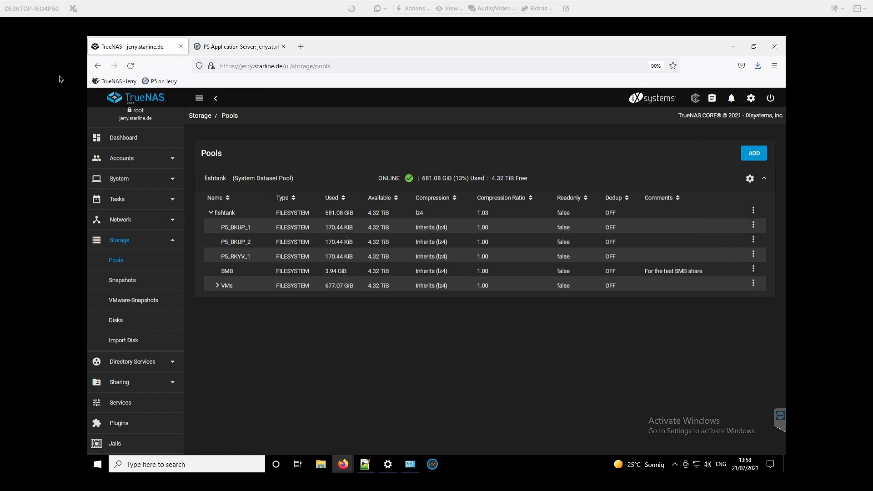
{"action": "left_click", "coordinate": [119, 383]}
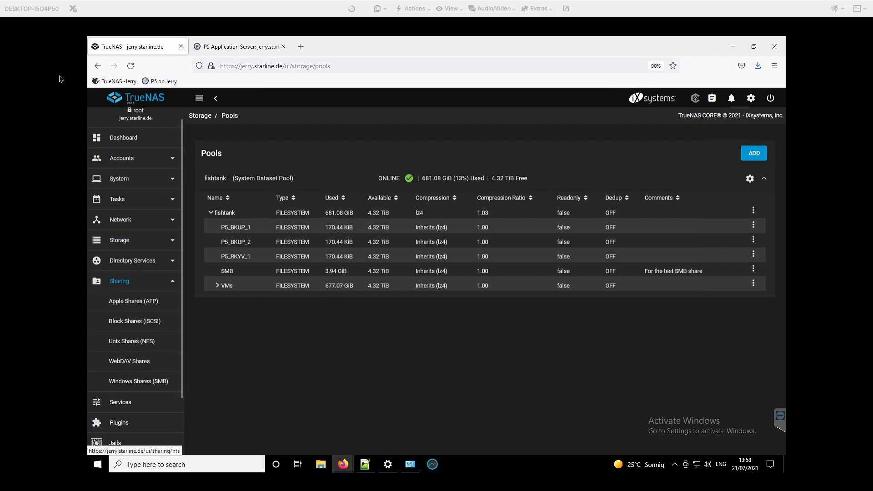
{"action": "left_click", "coordinate": [134, 322]}
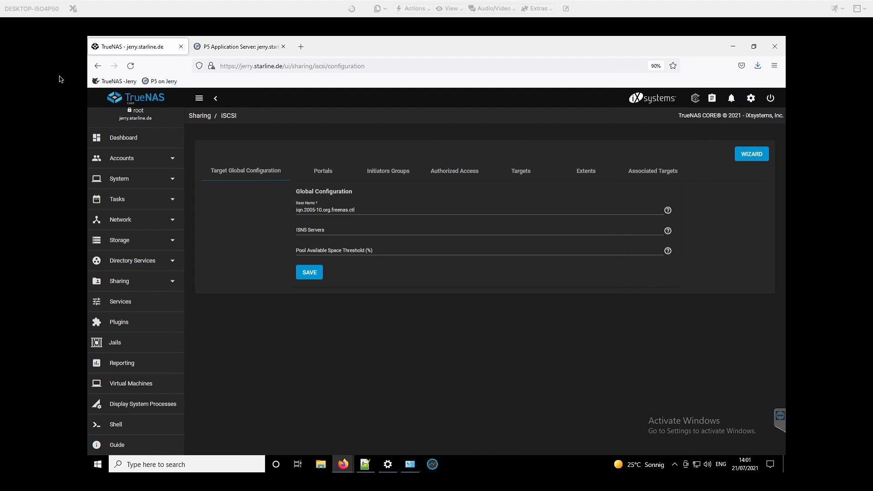
Switch back to Archiware P5 and open the Job Monitor, moving its window clear of the browser edge.
{"action": "left_click", "coordinate": [249, 49]}
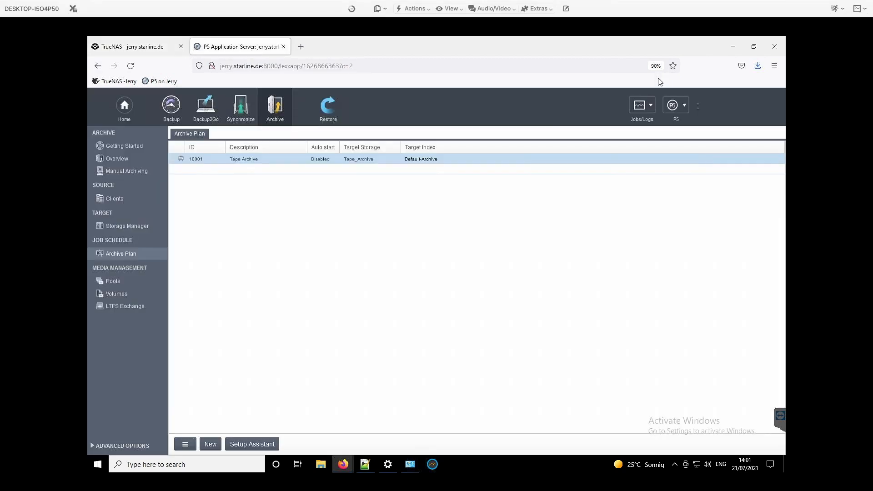
{"action": "left_click", "coordinate": [644, 106]}
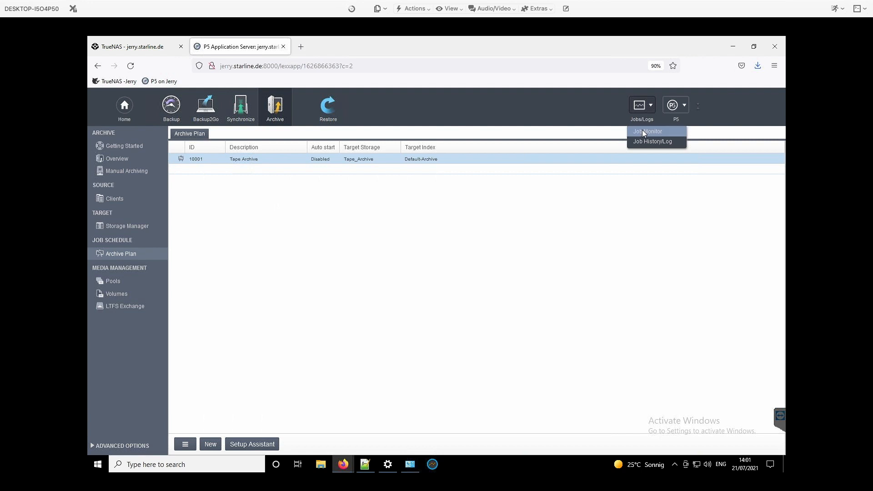
{"action": "left_click", "coordinate": [642, 130]}
{"action": "left_click_drag", "start_coordinate": [686, 157], "coordinate": [446, 154]}
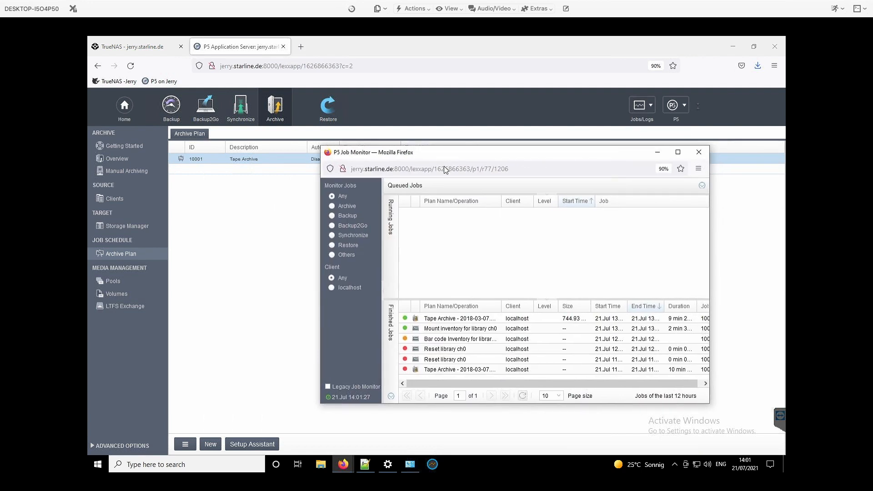
Read through the report of the most recent finished Tape Archive job, then close it and shift the Job Monitor down.
{"action": "double_click", "coordinate": [450, 322]}
{"action": "left_click_drag", "start_coordinate": [224, 57], "coordinate": [497, 72]}
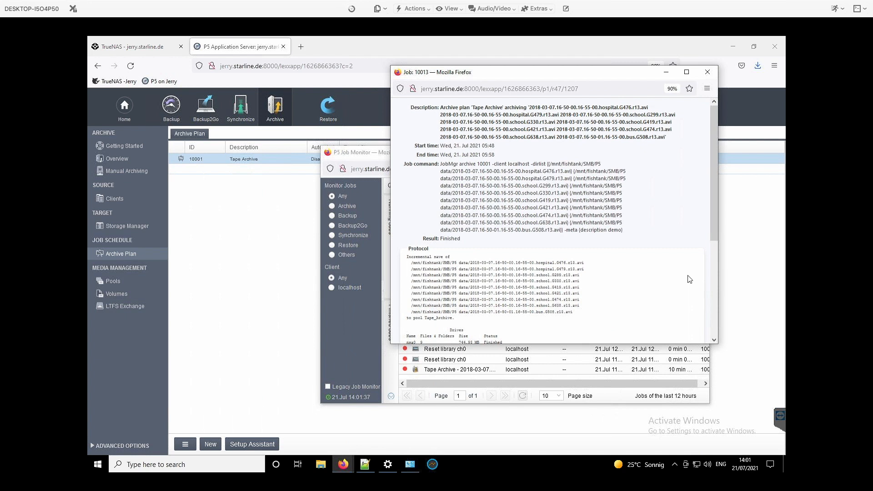
{"action": "left_click", "coordinate": [715, 285]}
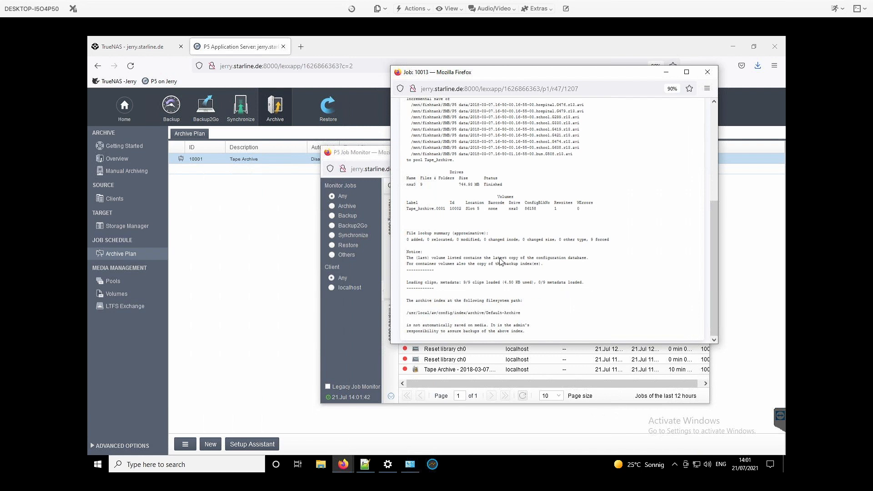
{"action": "scroll", "coordinate": [713, 159], "scroll_direction": "up", "scroll_amount": 10}
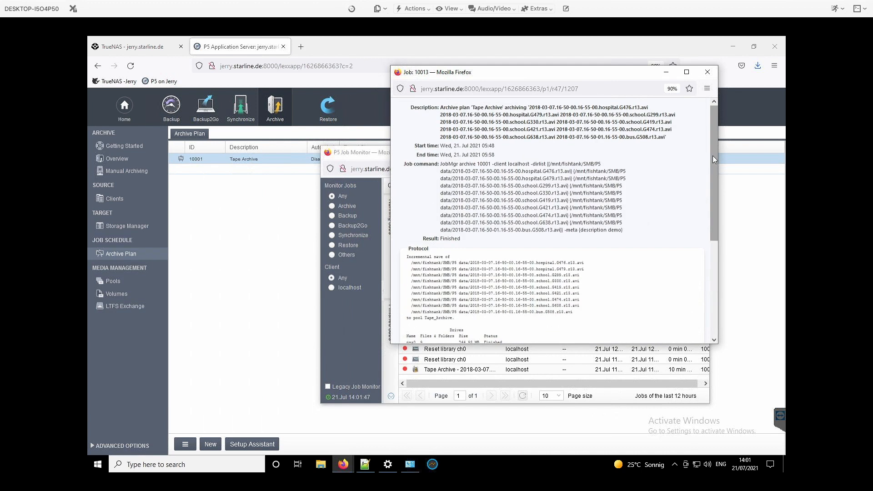
{"action": "left_click", "coordinate": [708, 72]}
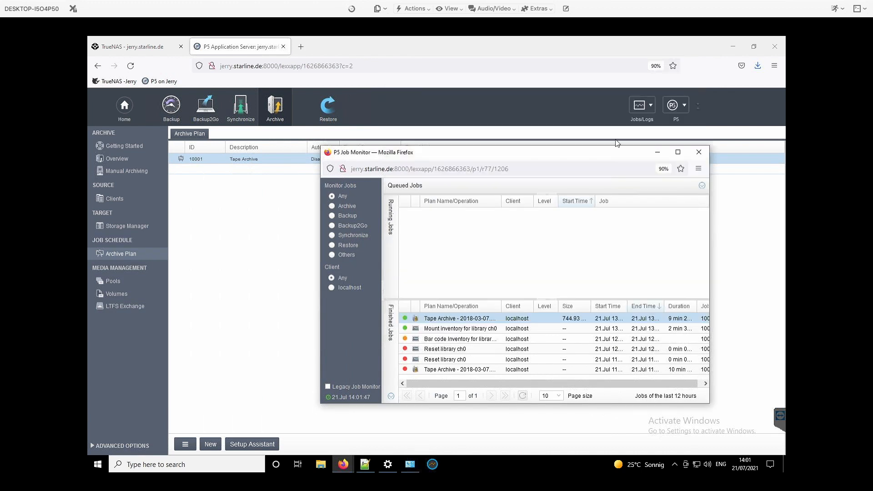
{"action": "left_click_drag", "start_coordinate": [609, 148], "coordinate": [613, 173]}
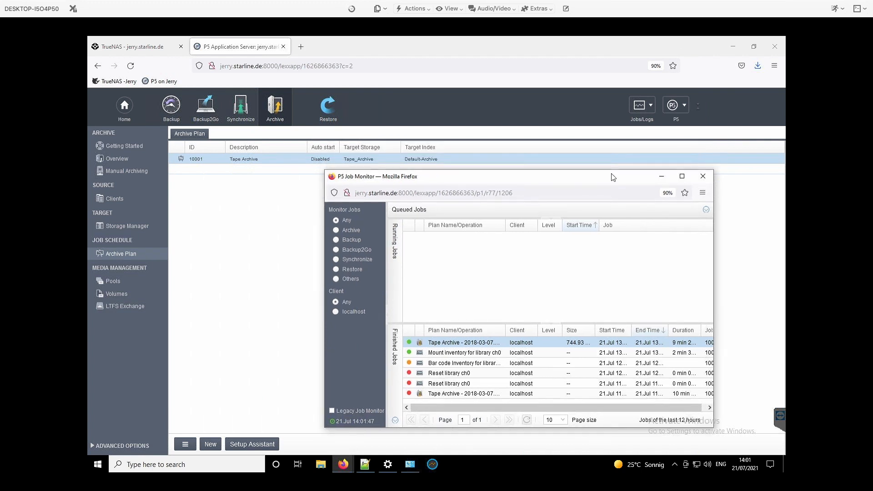
Bring TrueNAS back into view, then switch from the remote desktop to the full-screen presentation's trial download slide.
{"action": "left_click", "coordinate": [131, 51]}
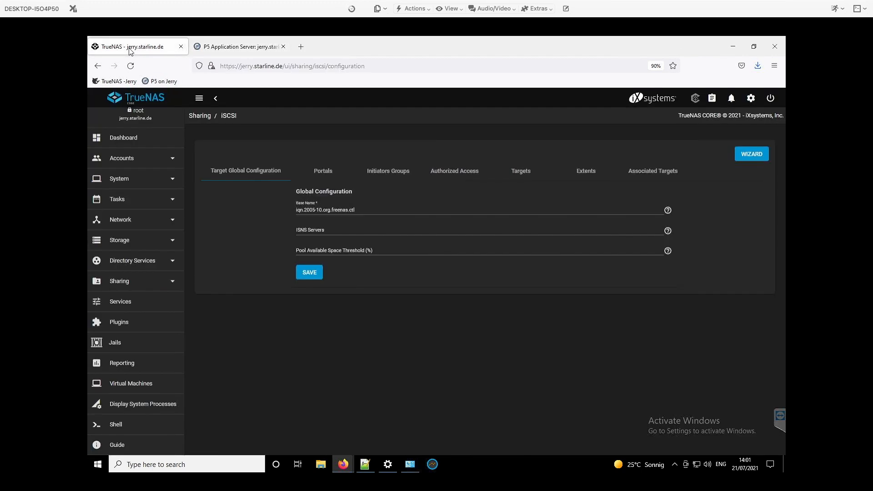
{"action": "key", "text": "ctrl+Left"}
{"action": "key", "text": "ctrl+Left"}
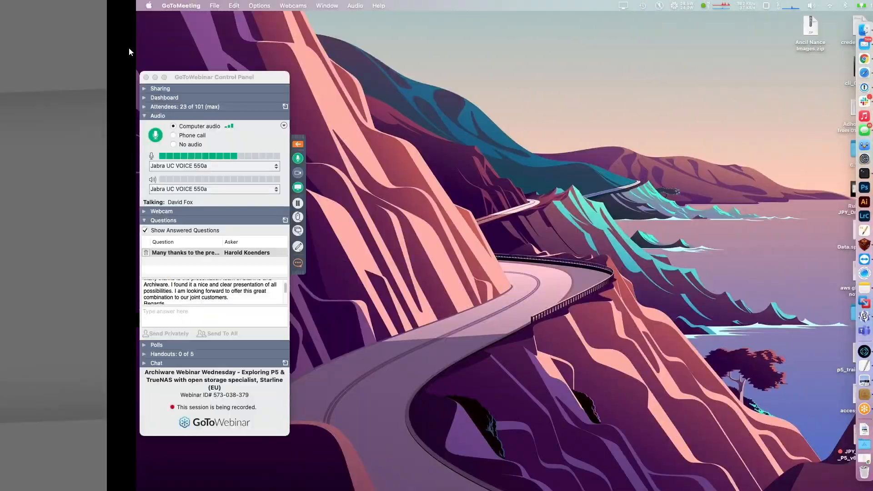
{"action": "key", "text": "Right"}
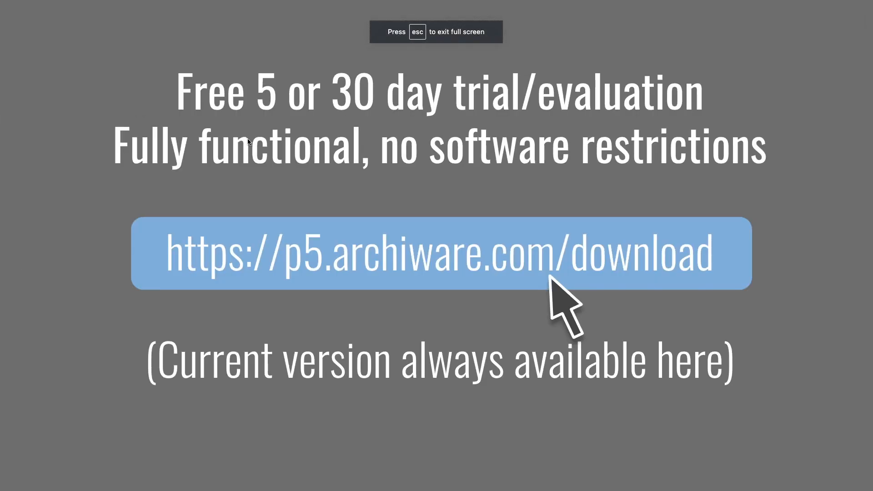